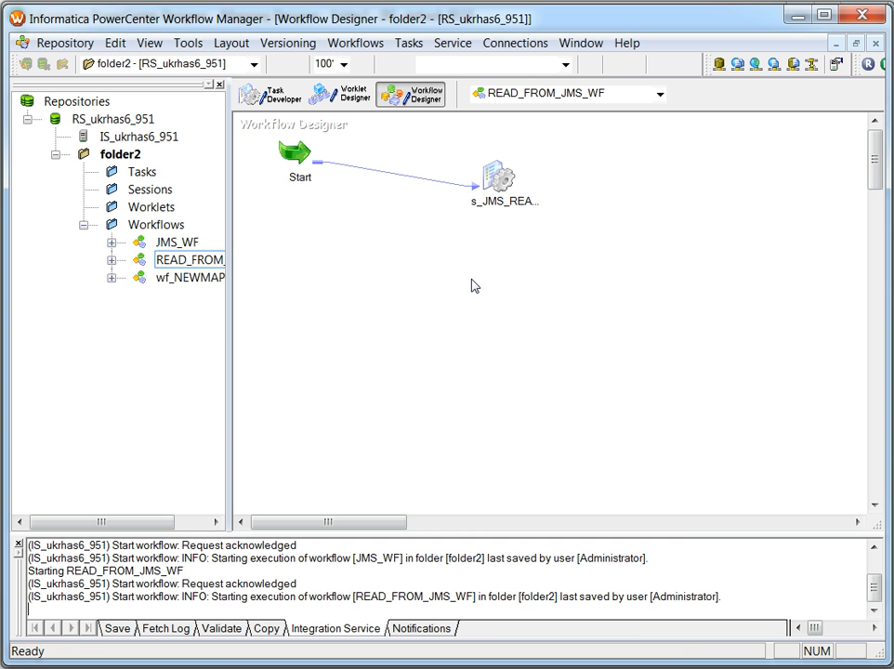
# - Start the READ_FROM_JMS_WF workflow from the Workflow Designer
pyautogui.rightClick(474, 285)
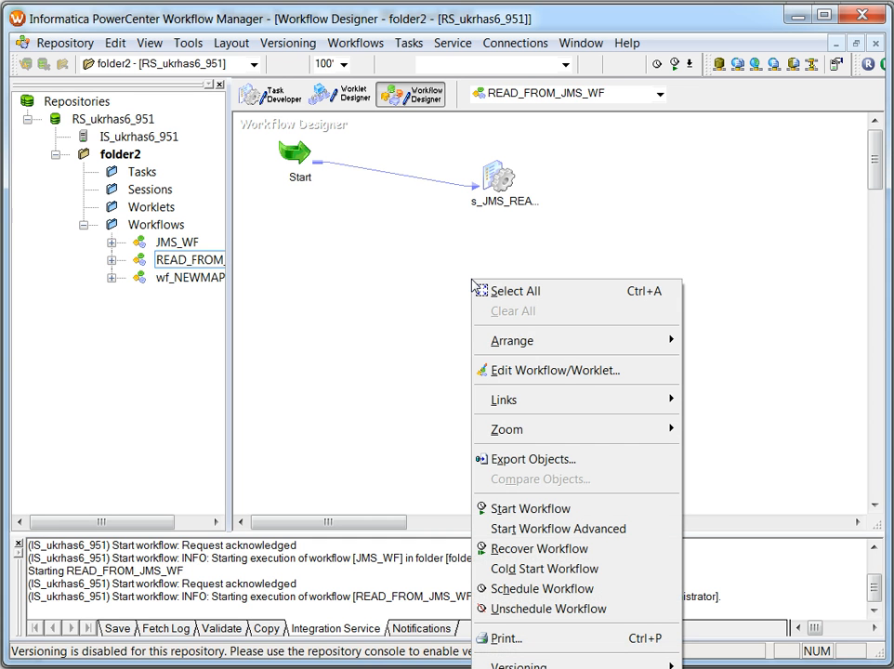
pyautogui.click(582, 515)
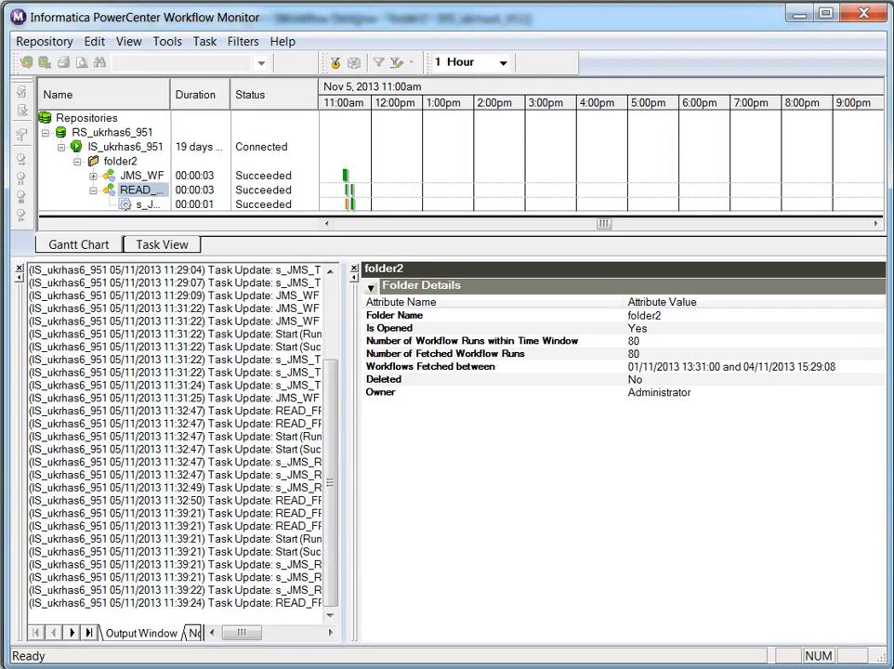
# - Switch to the PT_QUEUE properties window and apply Inhibited as the queue's Get messages setting
pyautogui.hotkey('alt', 'Tab')
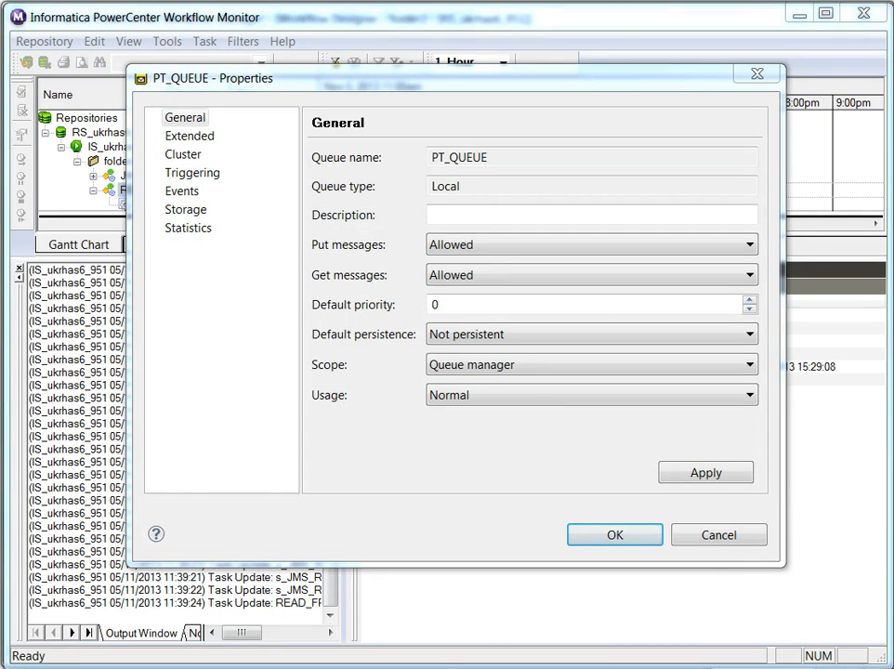
pyautogui.click(489, 276)
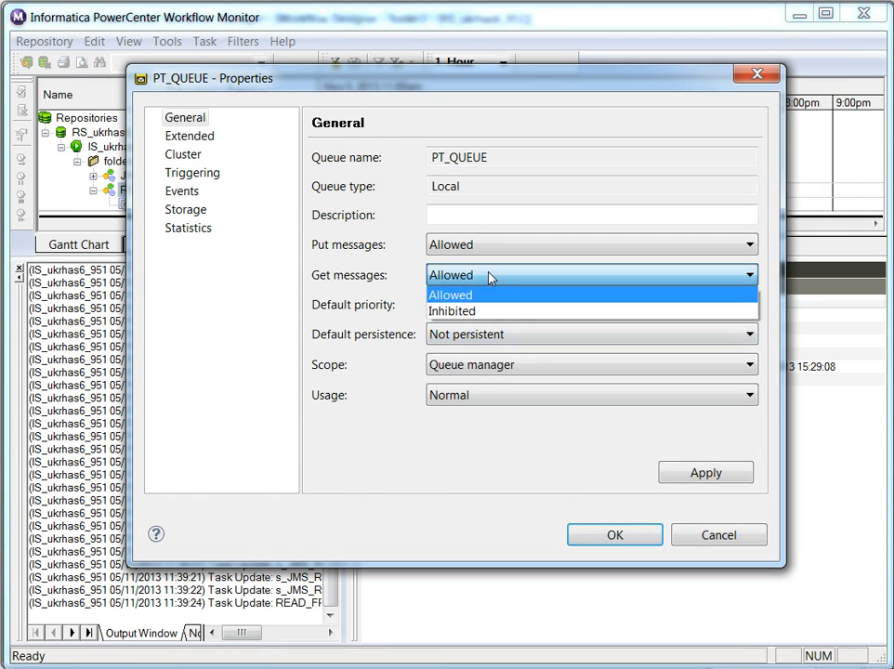
pyautogui.click(481, 308)
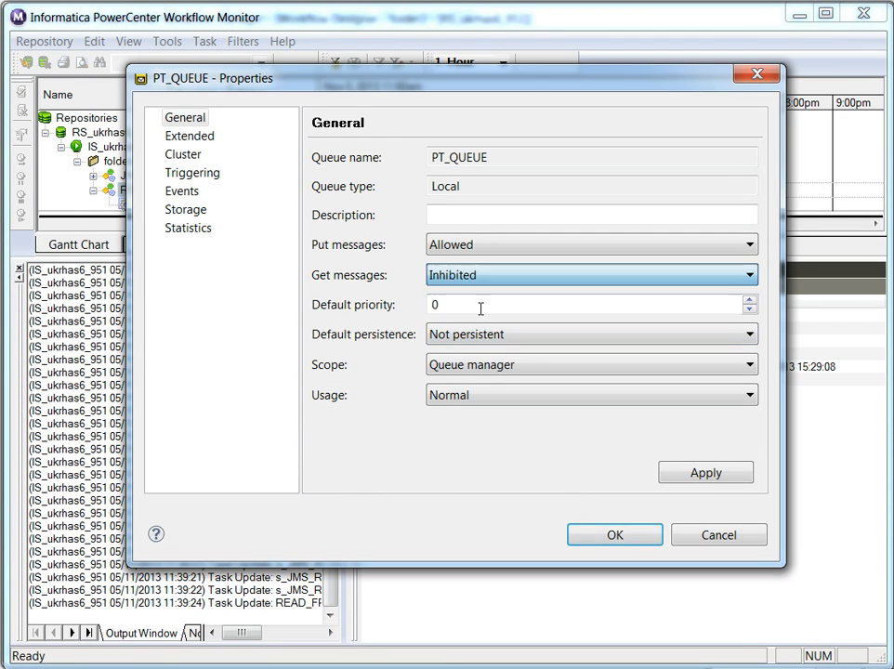
pyautogui.click(697, 474)
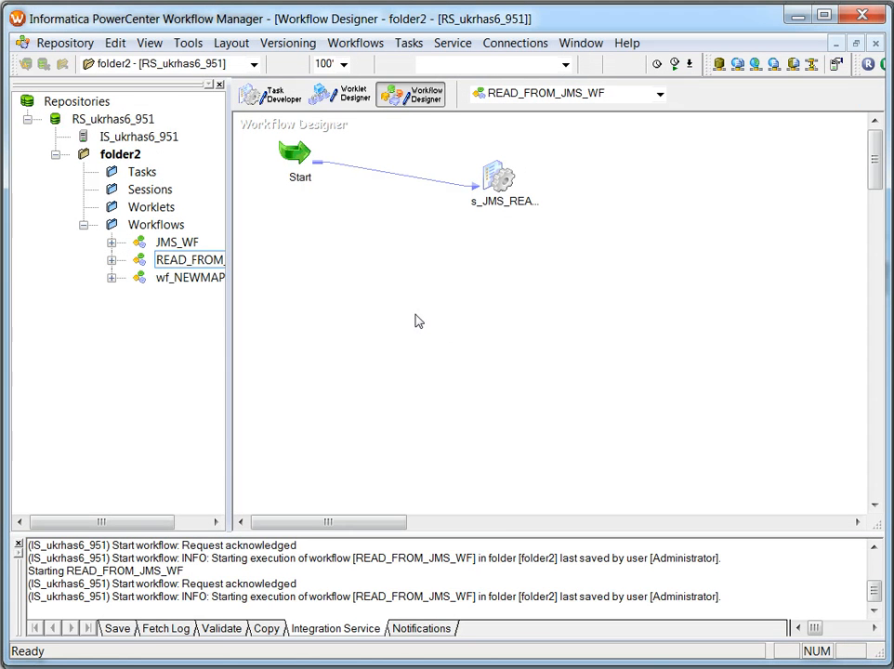
# - Run READ_FROM_JMS_WF again from Workflow Manager and open the s_JMS_READ session log in Workflow Monitor
pyautogui.rightClick(460, 338)
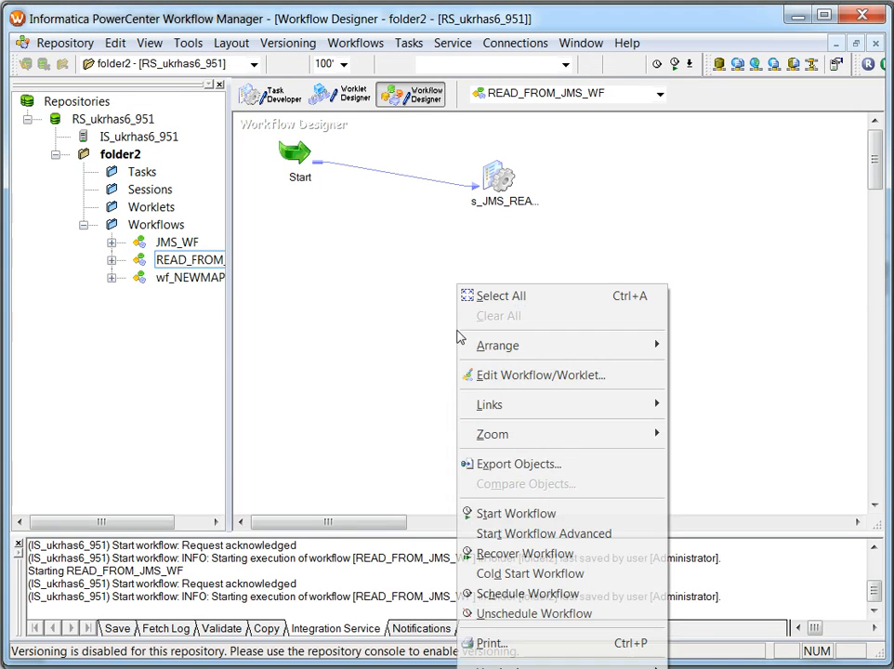
pyautogui.click(500, 513)
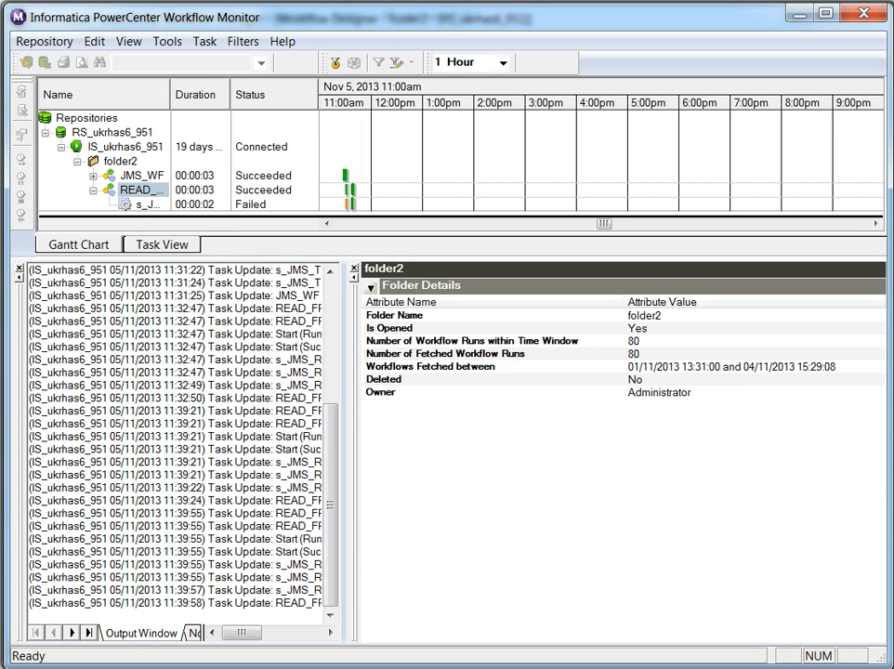
pyautogui.click(151, 204)
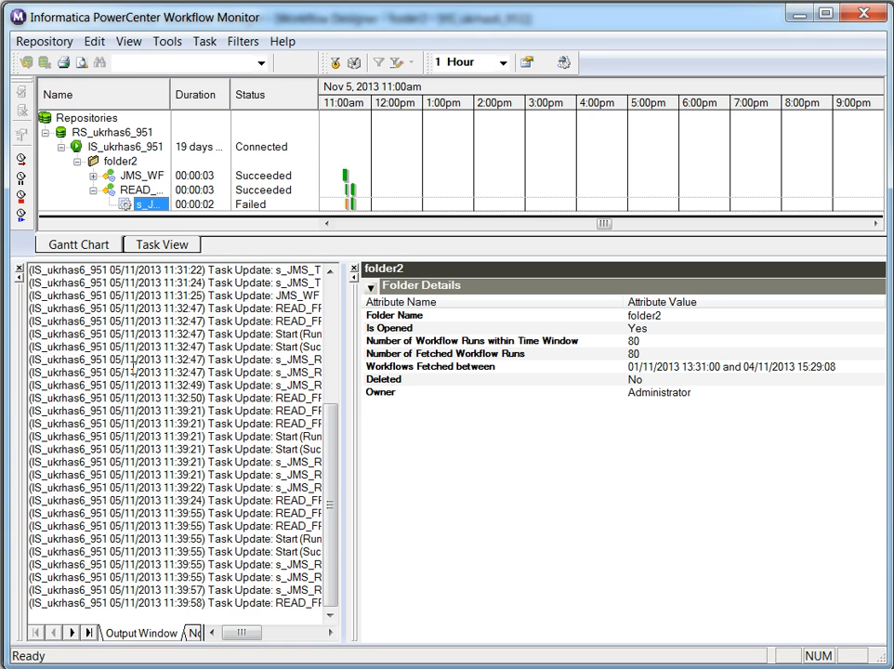
pyautogui.rightClick(155, 209)
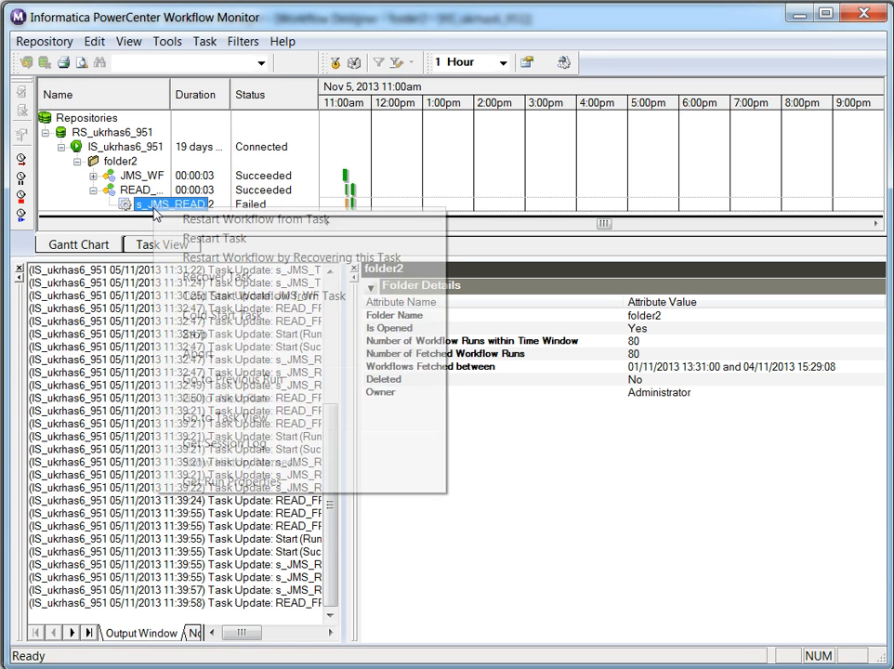
pyautogui.click(302, 446)
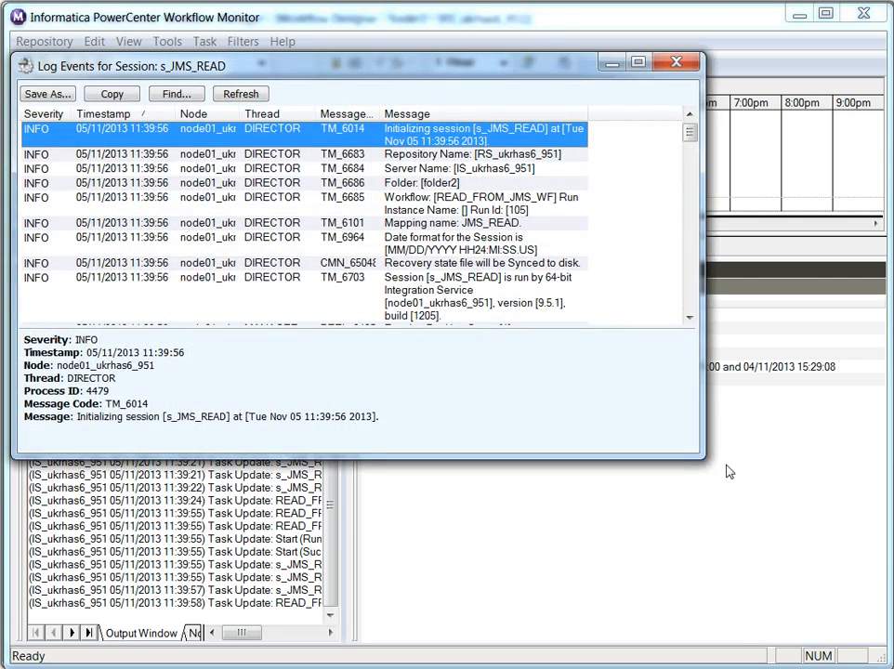
# - Enlarge the session log window and select the first JMS_2050 error after the load session start
pyautogui.moveTo(709, 465); pyautogui.dragTo(870, 640)
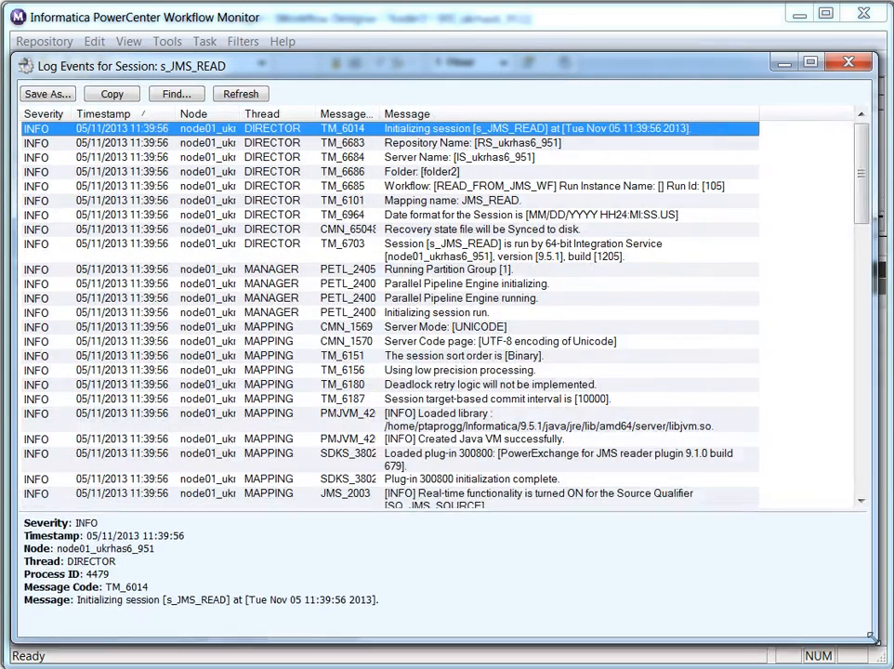
pyautogui.scroll(-8, 864, 313)
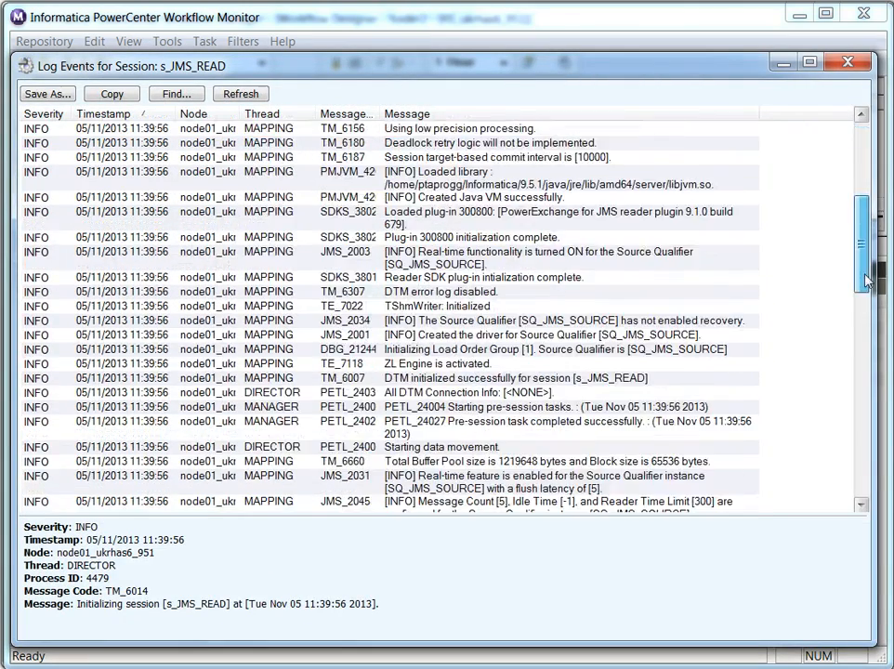
pyautogui.scroll(-10, 864, 313)
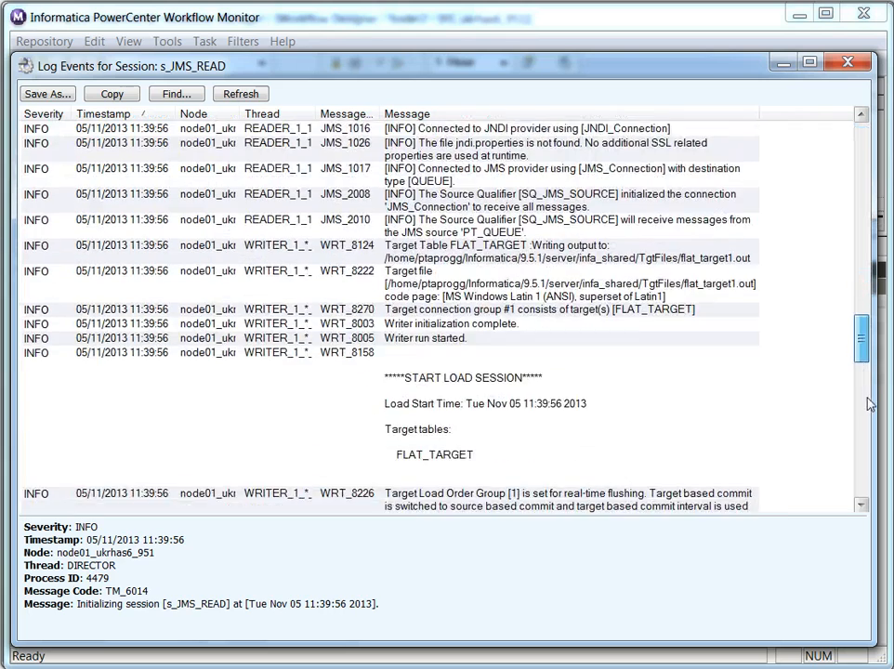
pyautogui.scroll(-2, 872, 435)
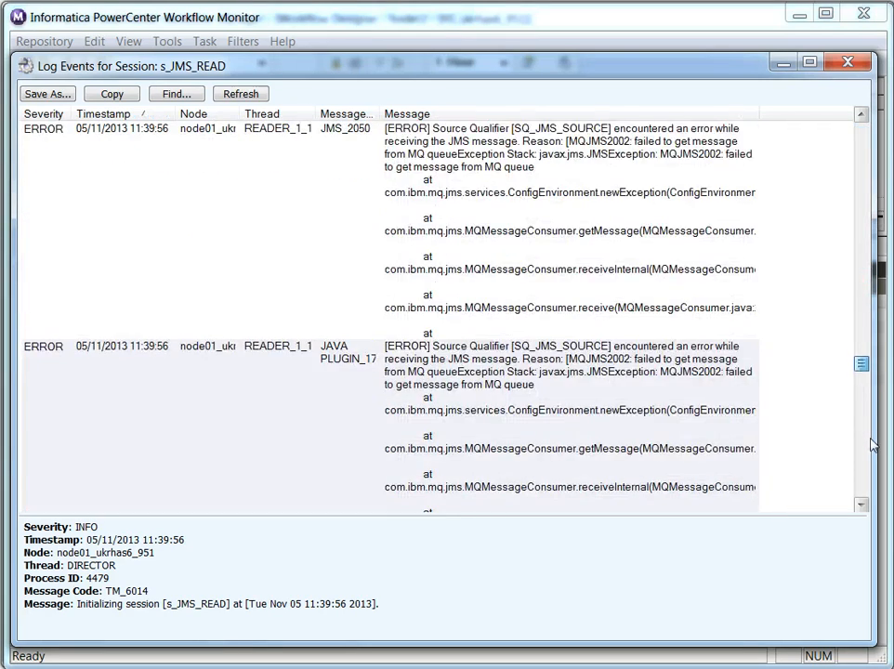
pyautogui.scroll(1, 872, 440)
pyautogui.scroll(1, 872, 440)
pyautogui.click(693, 393)
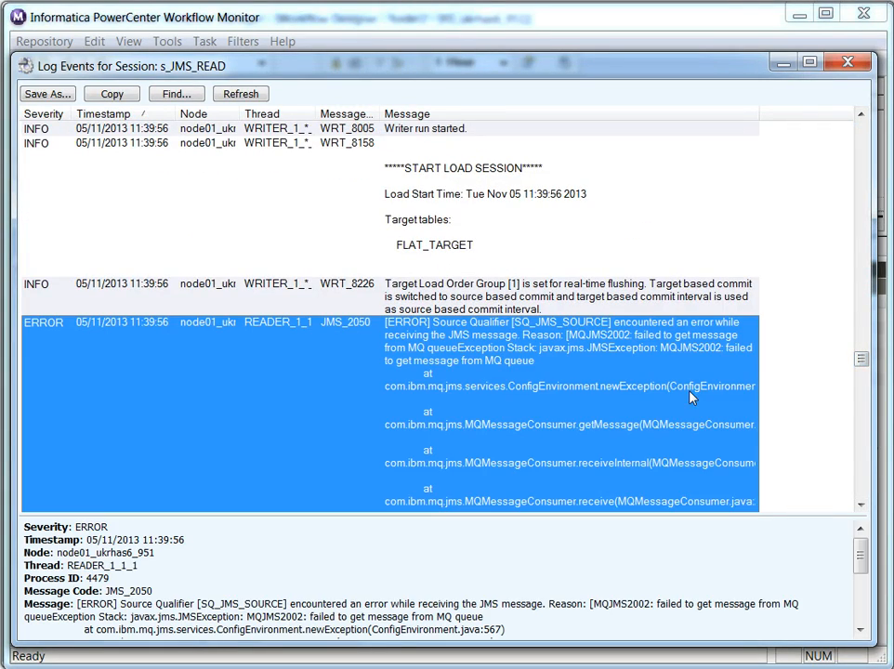
# - Select the next JMS_2050 error in the log and highlight the MQJE001 code in its linked exception details
pyautogui.click(862, 507)
pyautogui.click(862, 507)
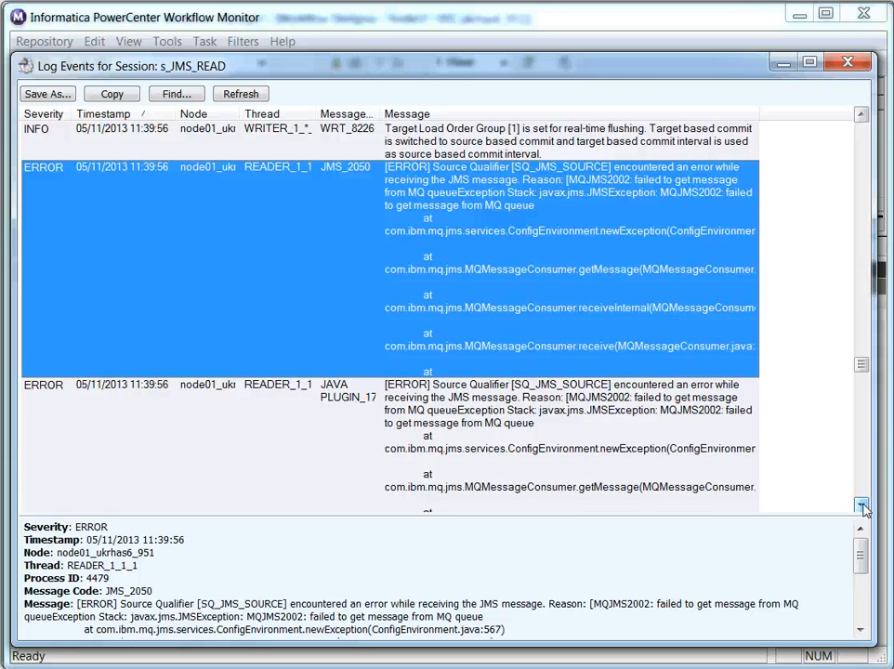
pyautogui.click(862, 506)
pyautogui.click(862, 506)
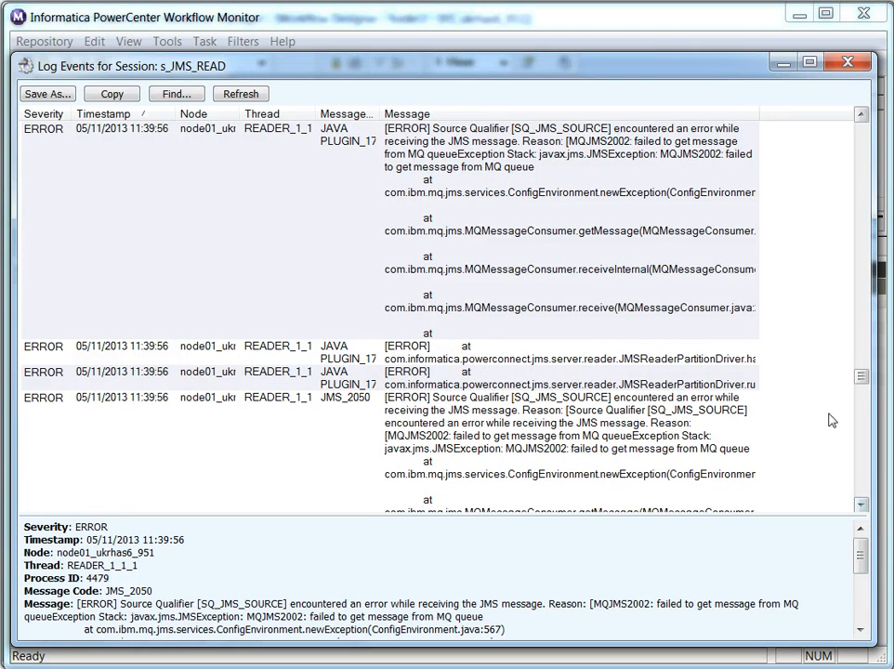
pyautogui.click(539, 442)
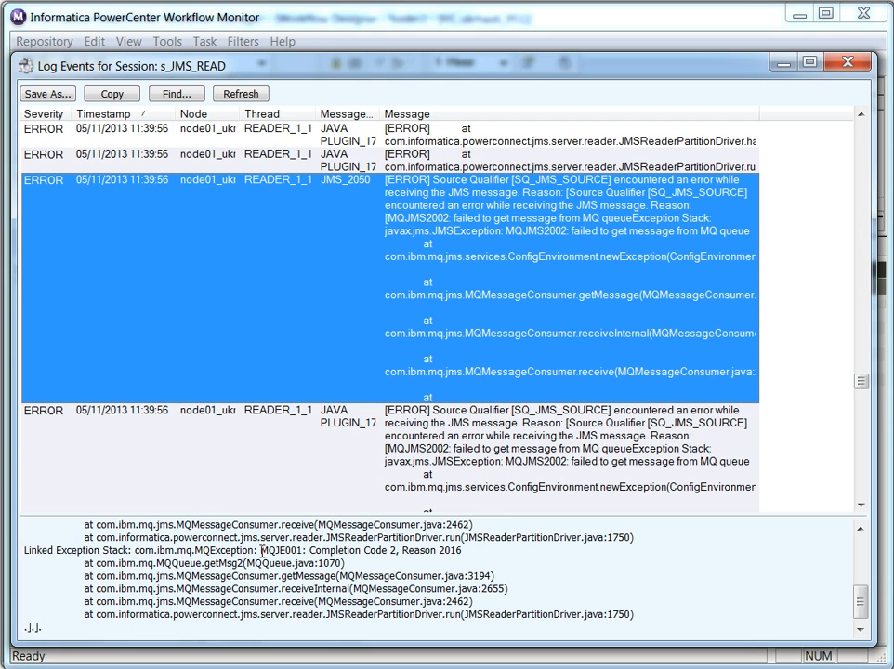
pyautogui.moveTo(261, 550); pyautogui.dragTo(297, 550)
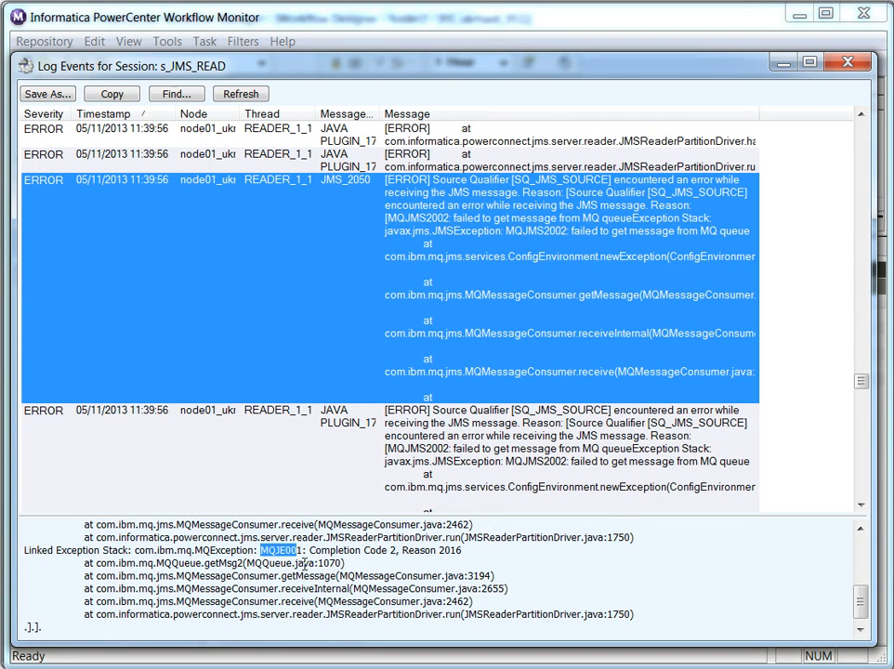
pyautogui.moveTo(302, 550); pyautogui.dragTo(260, 550)
# - Switch to Workflow Manager and open the JMS_Connection application connection for editing
pyautogui.hotkey('alt', 'Tab')
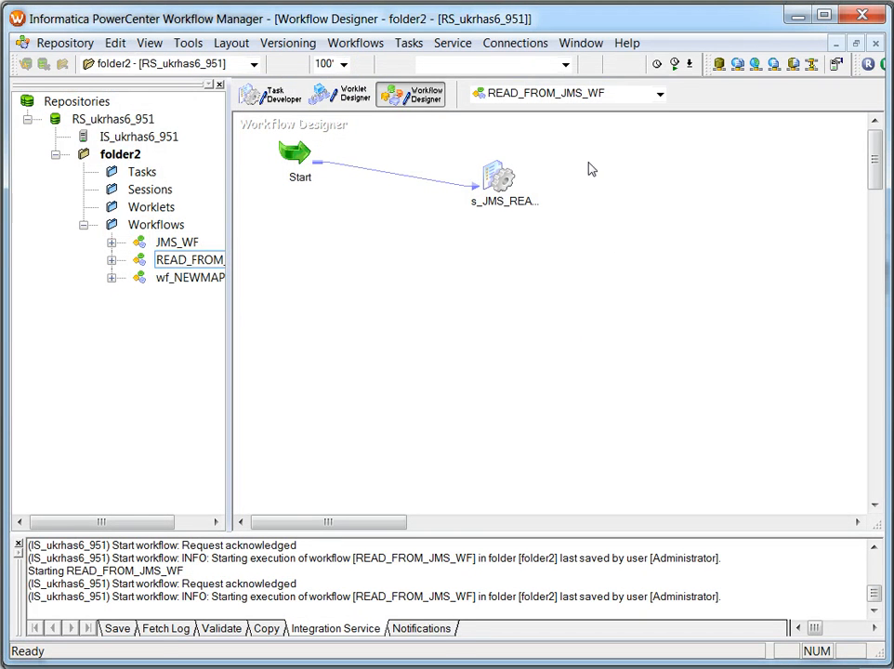
pyautogui.click(522, 47)
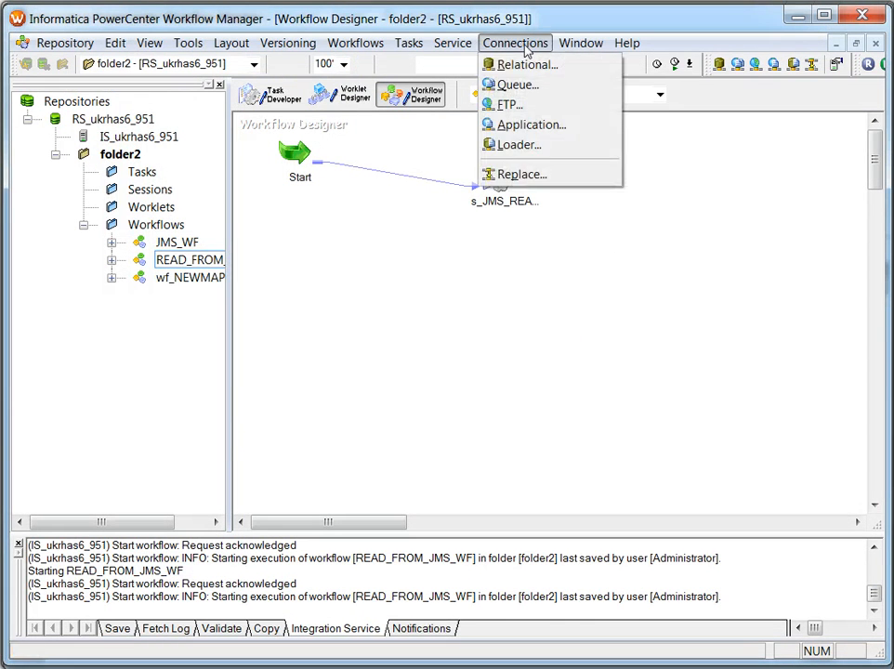
pyautogui.click(525, 127)
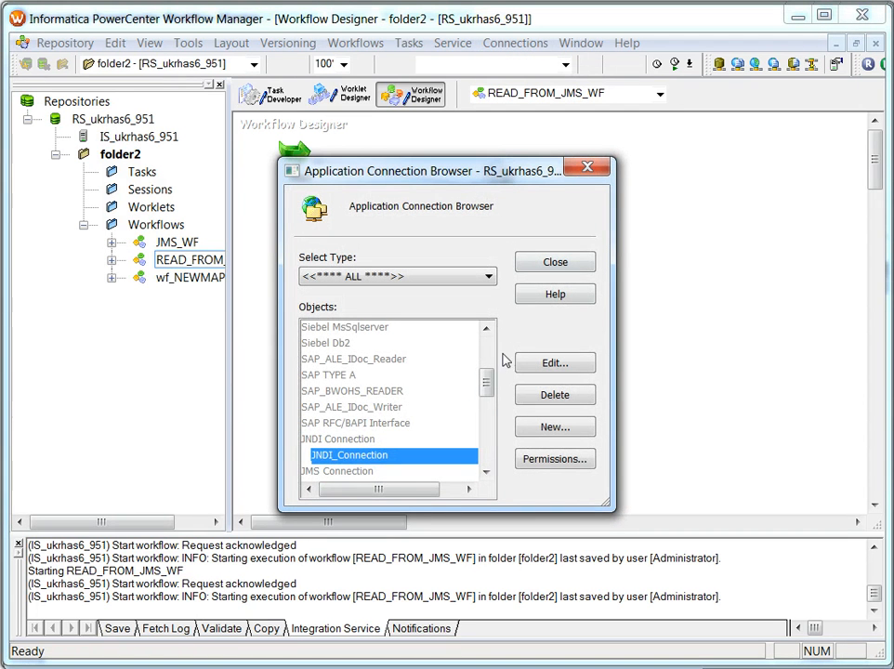
pyautogui.click(485, 472)
pyautogui.click(485, 472)
pyautogui.click(485, 472)
pyautogui.click(485, 472)
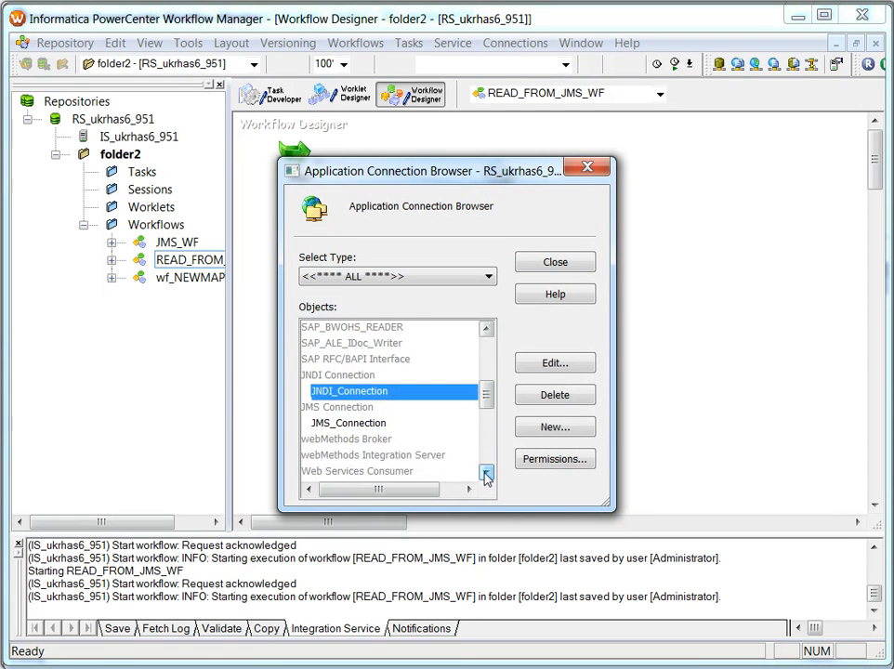
pyautogui.click(385, 425)
pyautogui.click(554, 363)
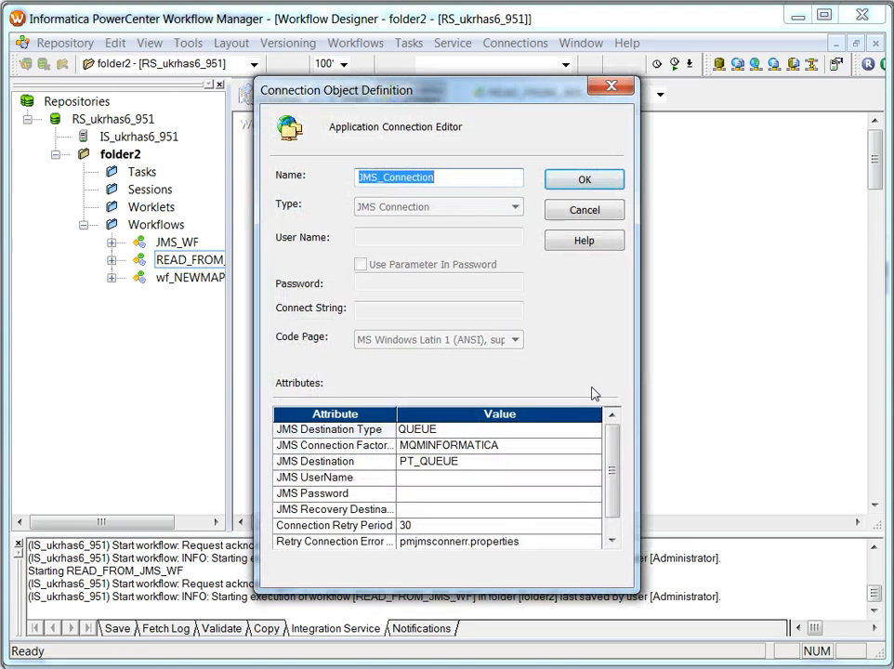
# - Select the Retry Connection Error Code File Name attribute and widen the Attribute column to read its name
pyautogui.moveTo(616, 449); pyautogui.dragTo(615, 474)
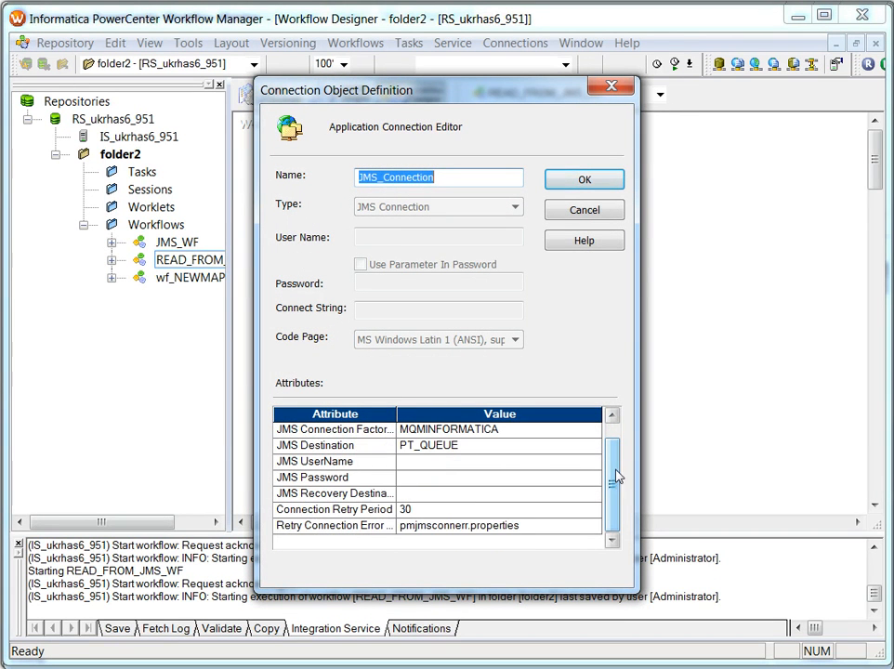
pyautogui.click(380, 527)
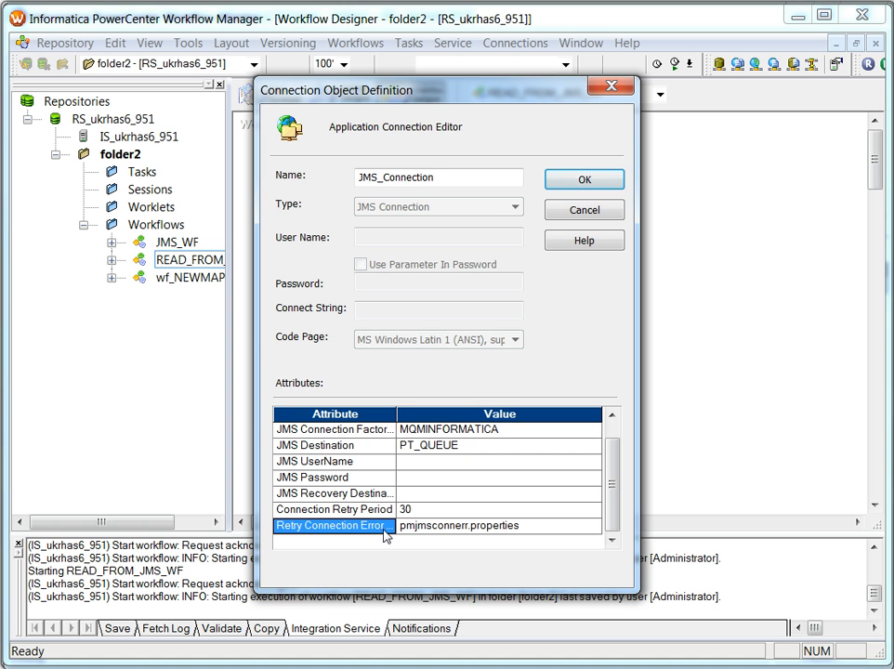
pyautogui.moveTo(396, 413); pyautogui.dragTo(480, 423)
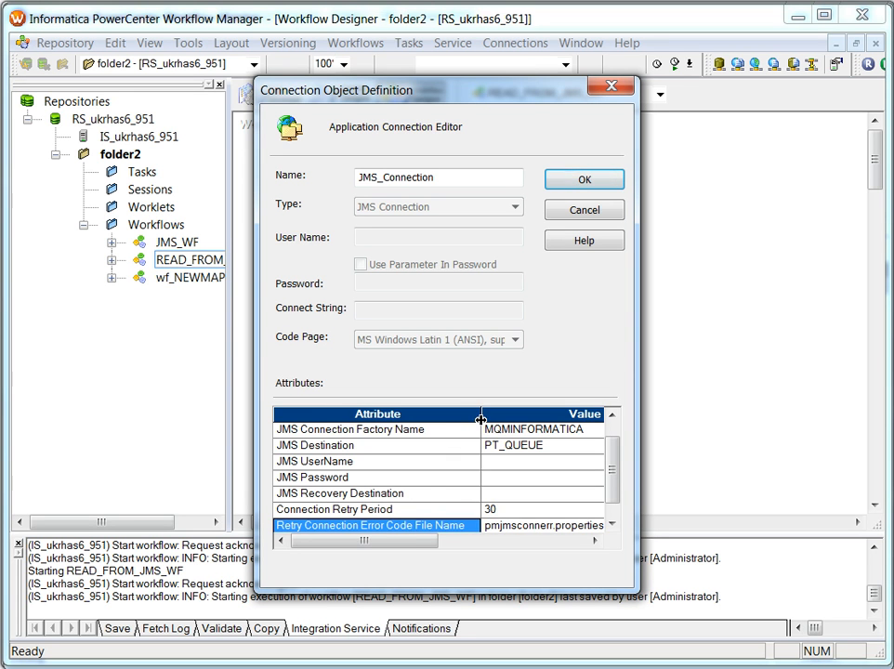
pyautogui.moveTo(481, 419); pyautogui.dragTo(427, 417)
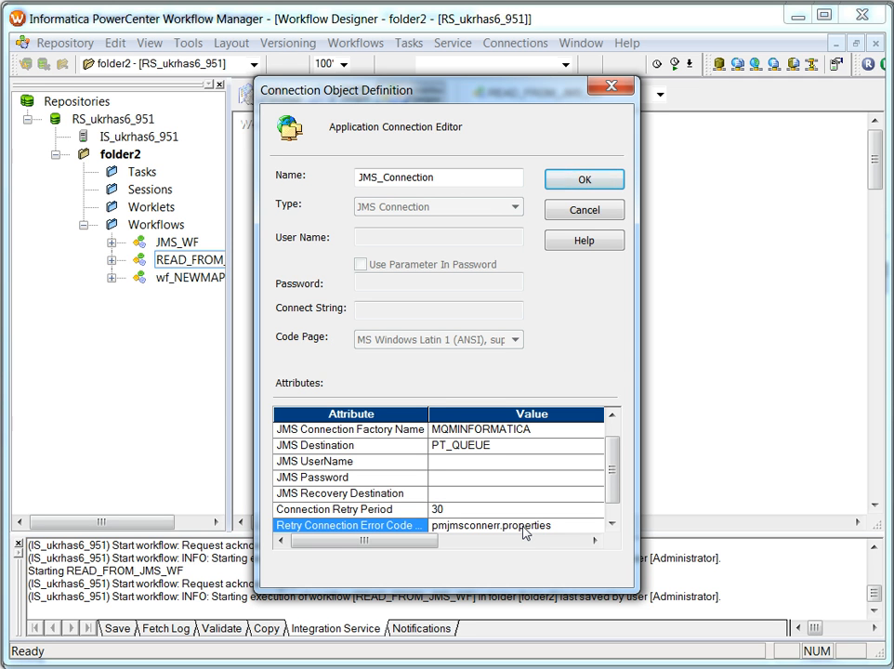
# - Set the Connection Retry Period of JMS_Connection to 120, save the connection and close the connection browser
pyautogui.click(450, 510)
pyautogui.click(416, 541)
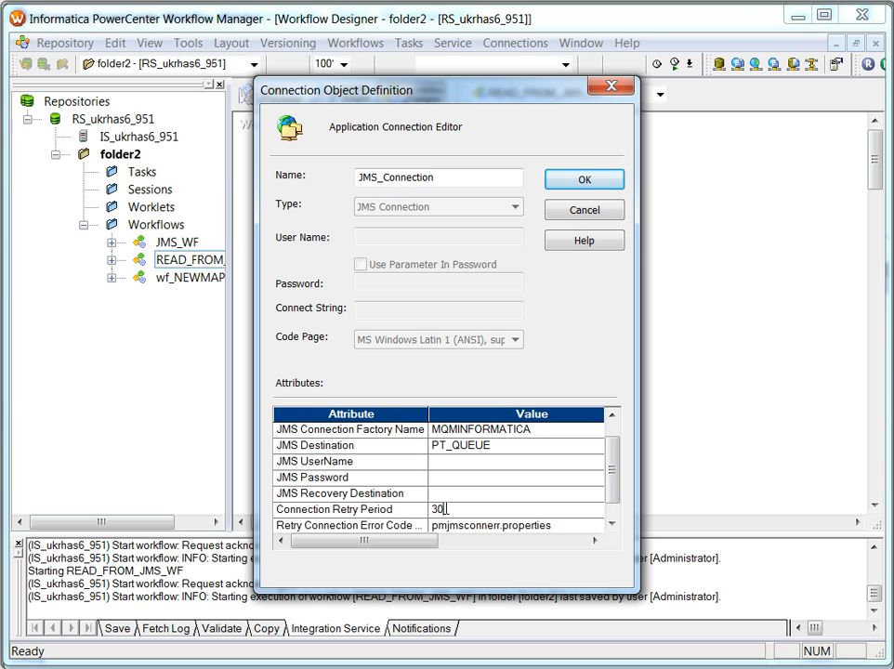
pyautogui.press('BackSpace')
pyautogui.press('BackSpace')
pyautogui.write('1')
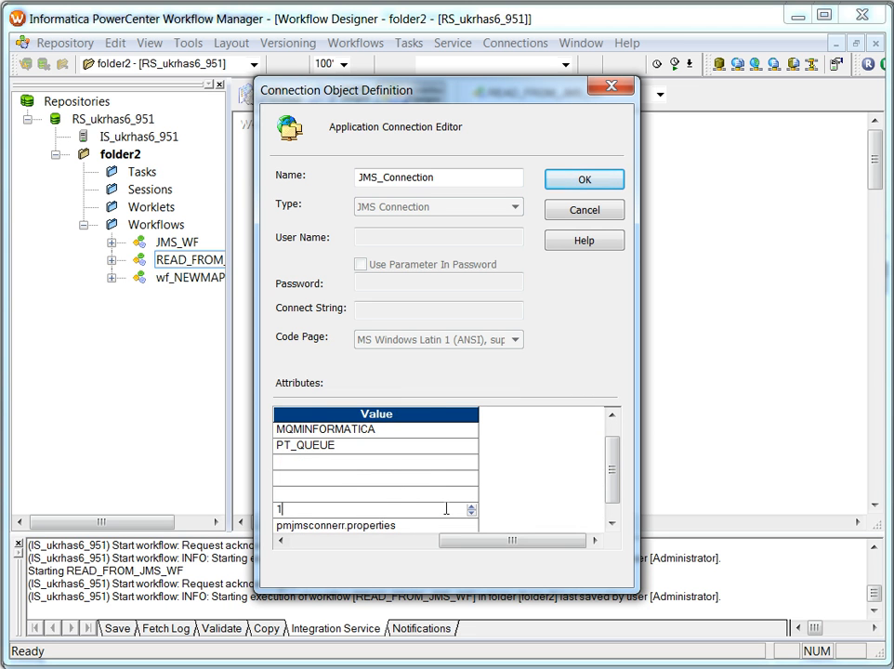
pyautogui.write('20')
pyautogui.click(587, 177)
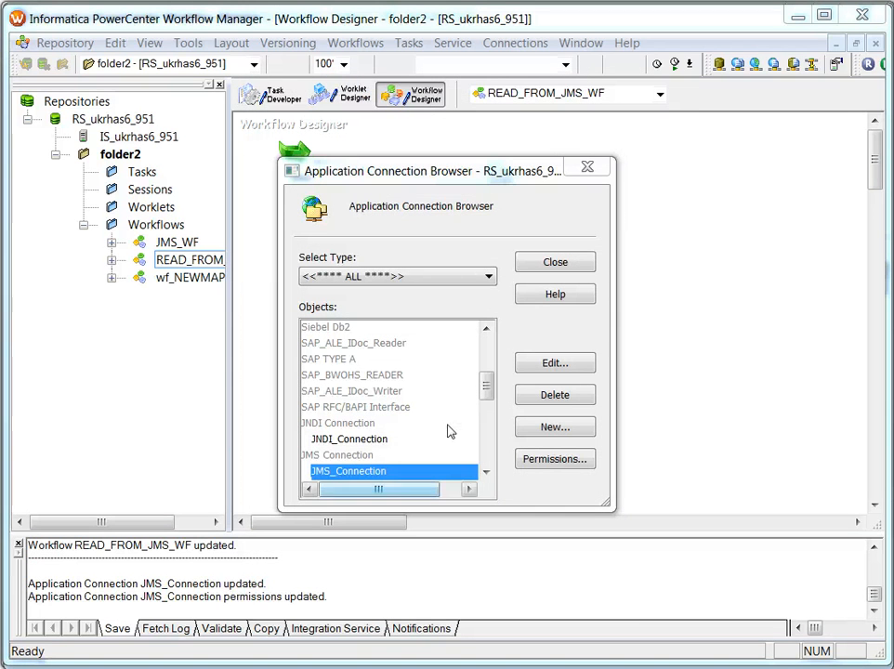
pyautogui.click(562, 264)
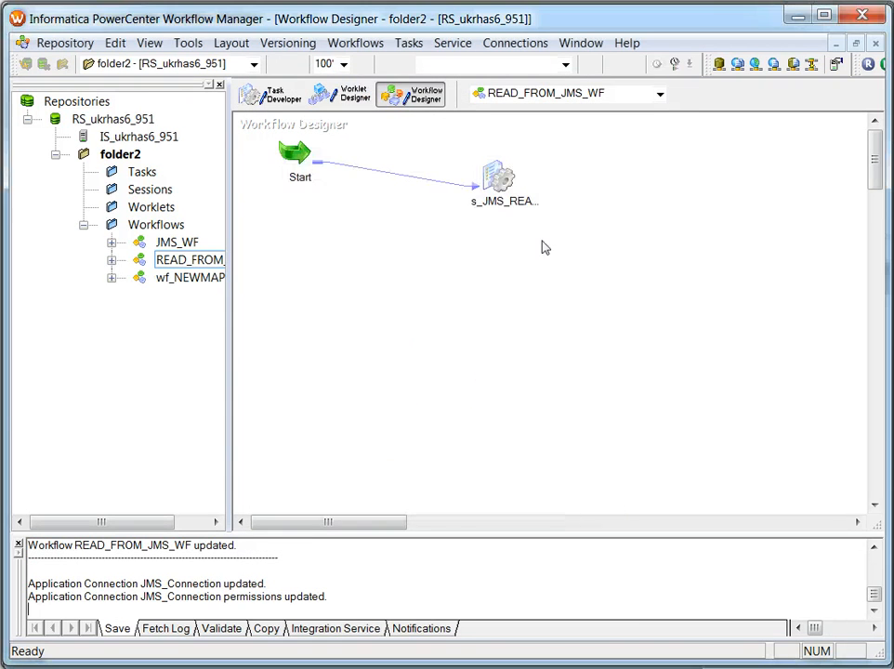
# - Open the s_JMS_READ session for editing, set its Recovery Strategy to Resume from last checkpoint, and accept the change
pyautogui.click(499, 180)
pyautogui.rightClick(497, 181)
pyautogui.click(514, 186)
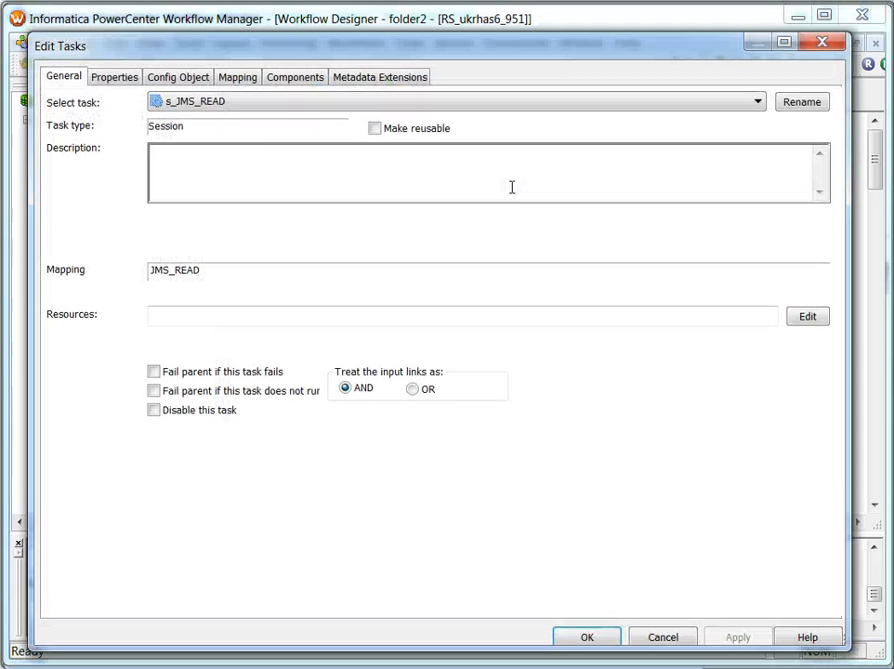
pyautogui.click(122, 80)
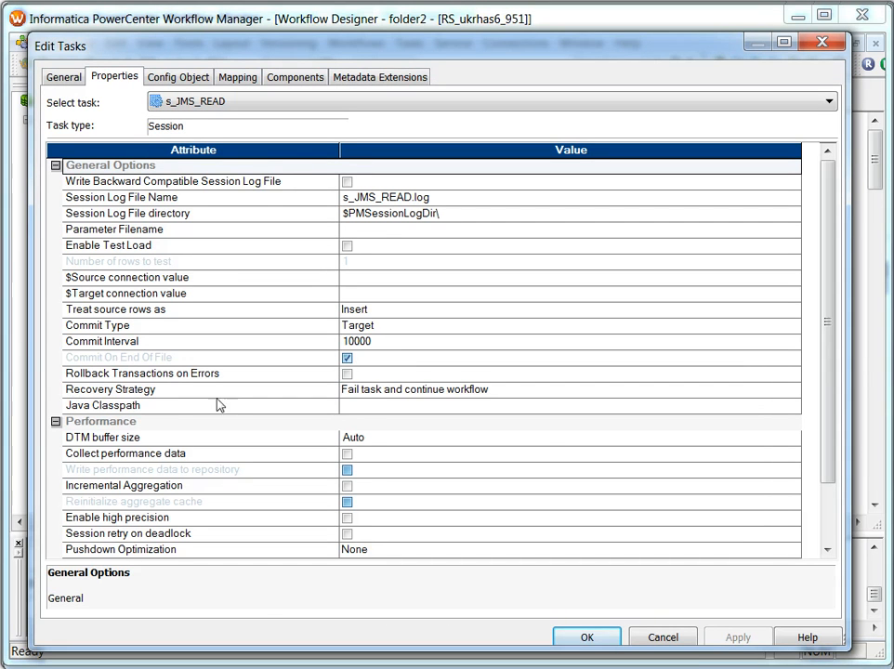
pyautogui.click(405, 395)
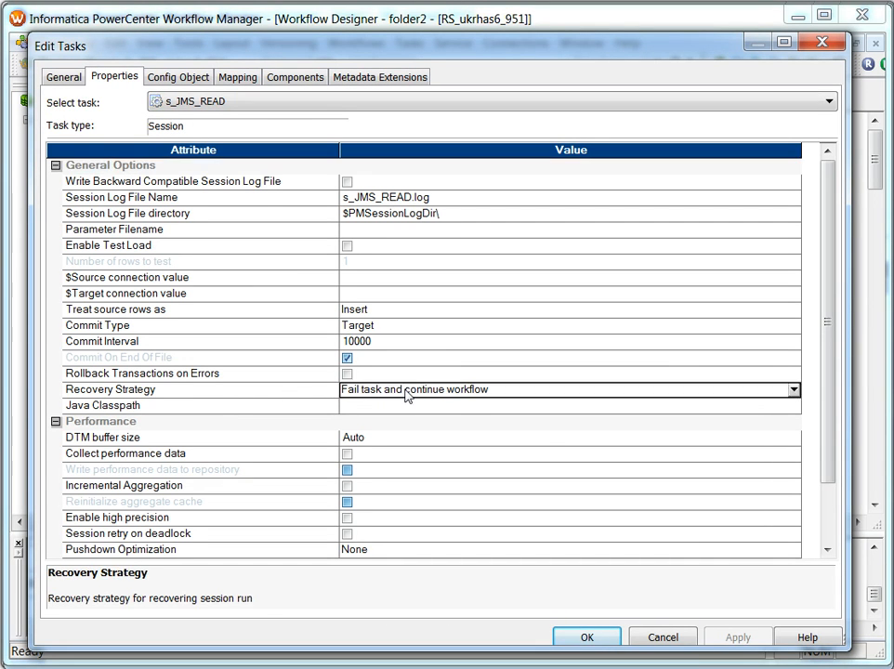
pyautogui.click(405, 392)
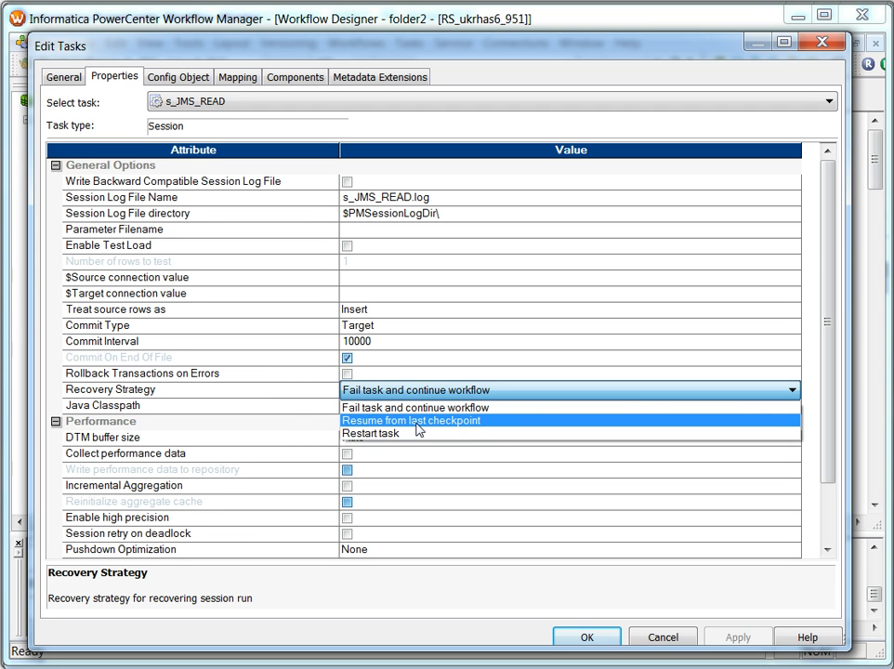
pyautogui.click(416, 430)
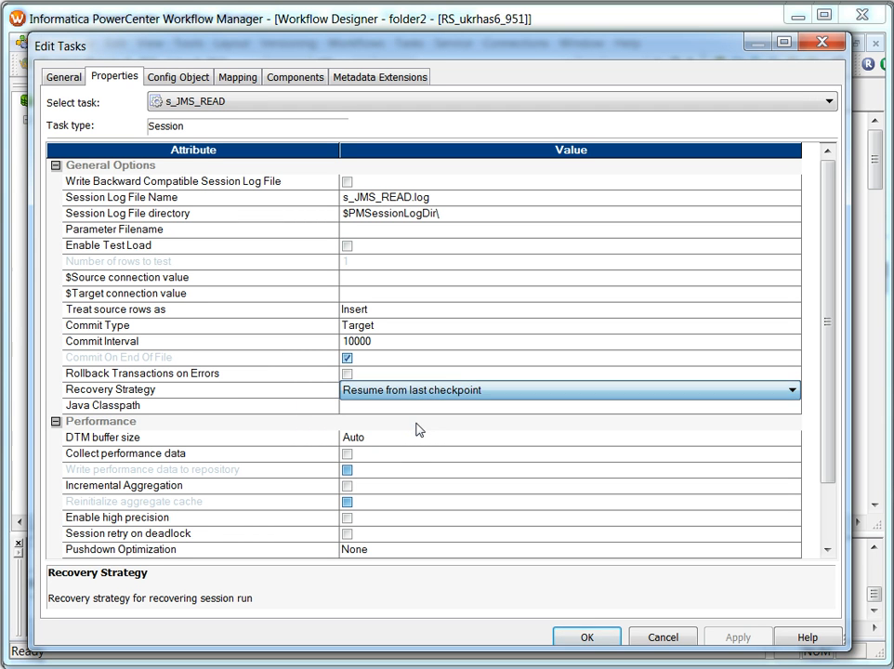
pyautogui.click(587, 638)
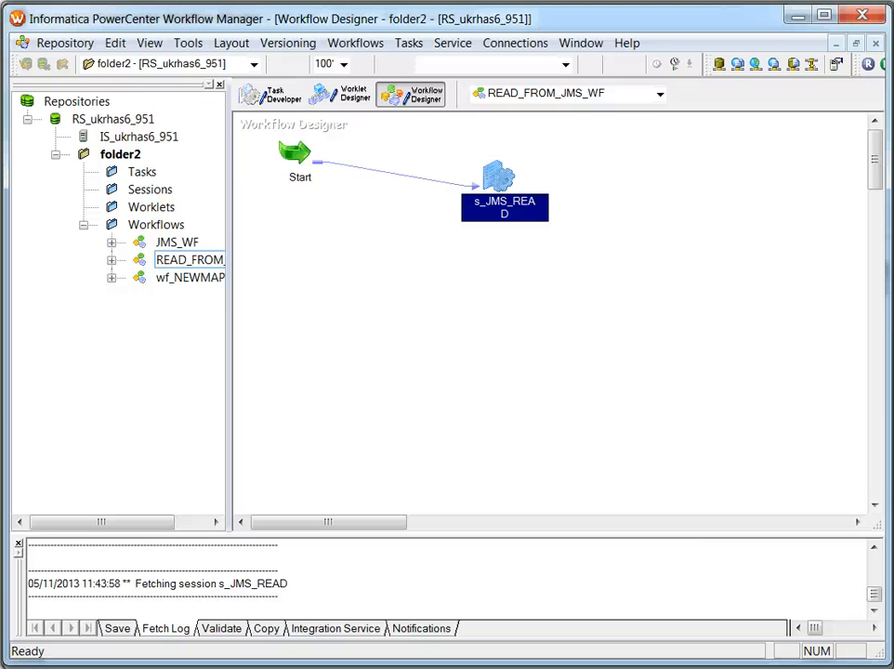
# - Switch to the terminal, open pmjmsconnerr.properties in nano, and insert a blank line below the IBM_MQ_FAILED_TO_BROWSE_MSG entry
pyautogui.click(512, 668)
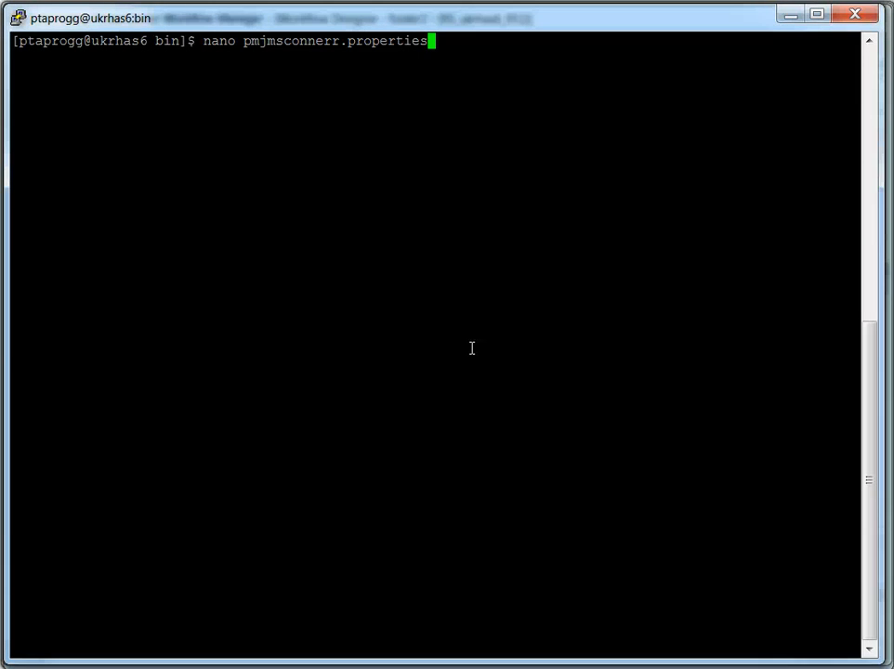
pyautogui.press('Return')
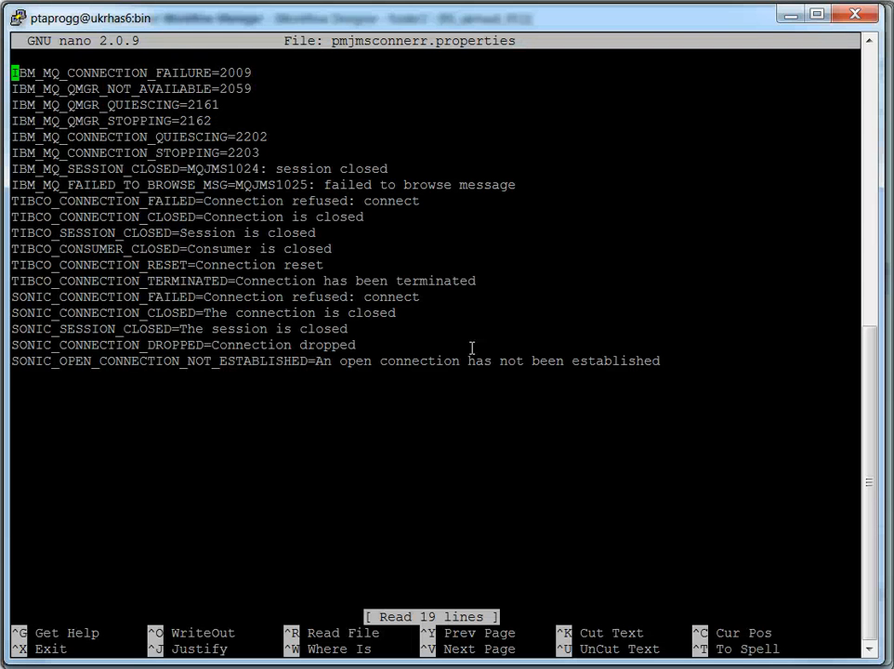
pyautogui.press('Down')
pyautogui.press('Down')
pyautogui.press('Down')
pyautogui.press('Down')
pyautogui.press('Down')
pyautogui.press('Down')
pyautogui.press('Down')
pyautogui.press('Down')
pyautogui.press('Return')
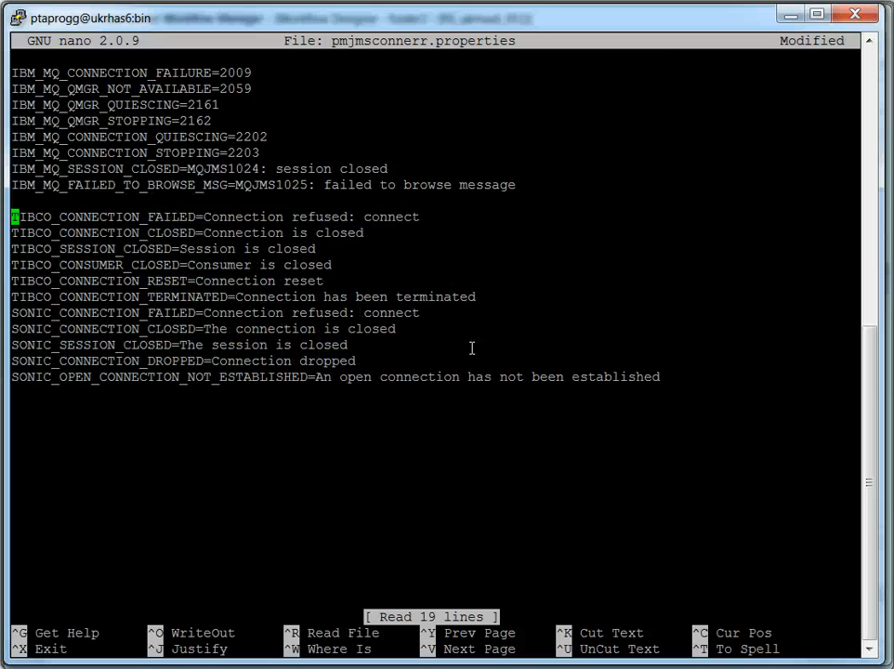
# - Enter IBM_MQ_GET_DISABLED=MQJE001 on the blank line, save pmjmsconnerr.properties under the same name, and exit nano
pyautogui.press('Up')
pyautogui.write('IBM_M')
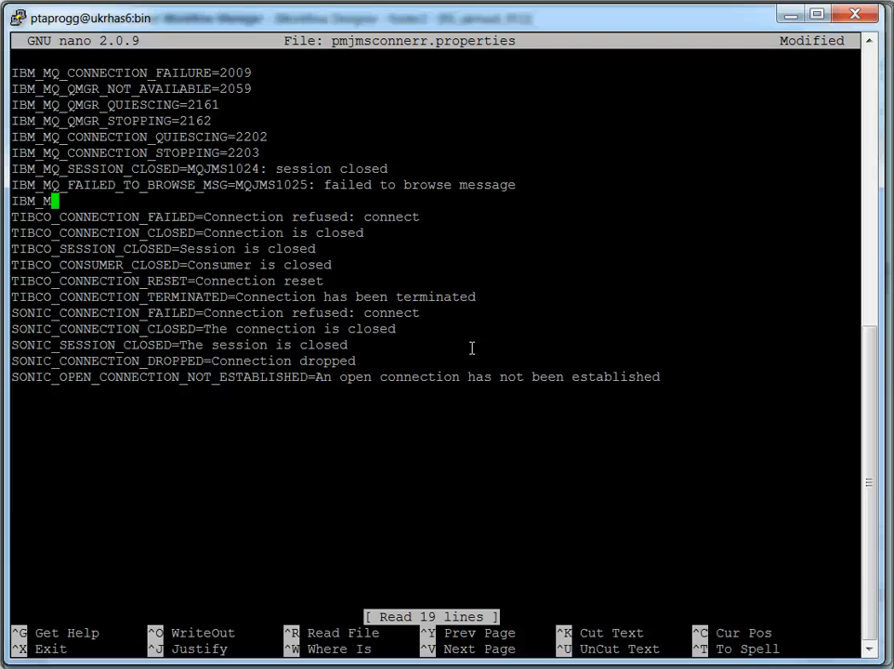
pyautogui.write('Q_GET_DISABLED')
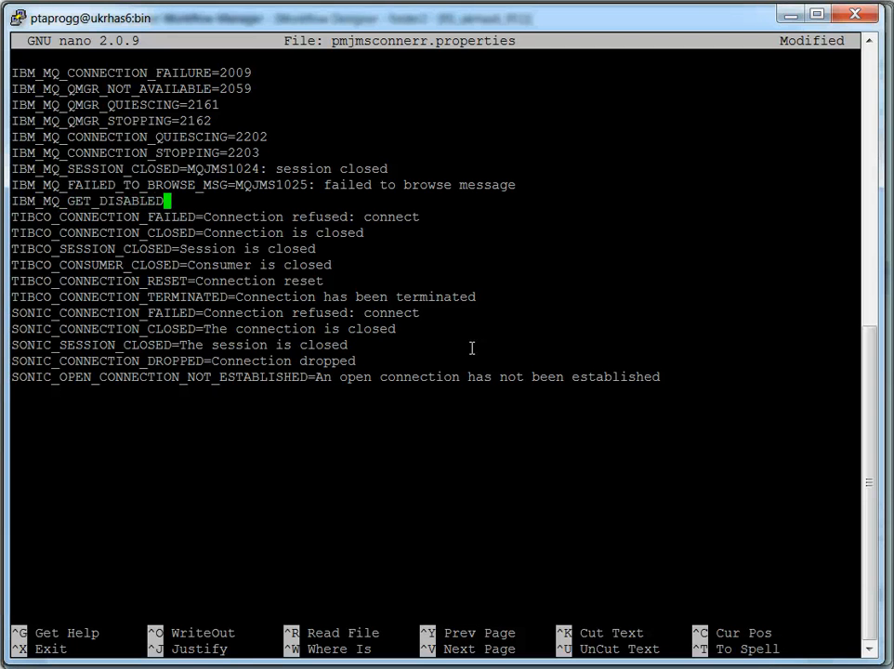
pyautogui.write('=')
pyautogui.write('MQJE001')
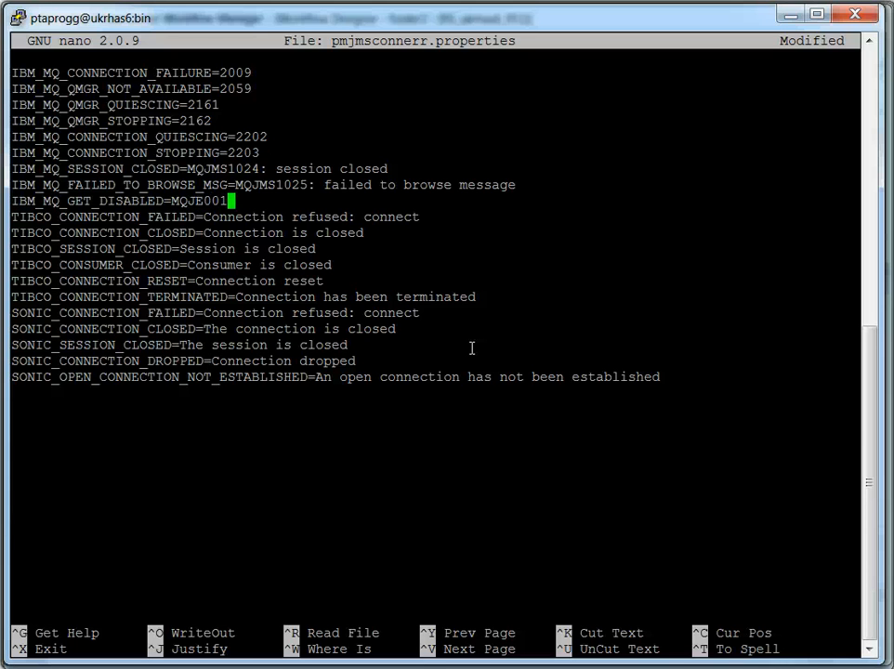
pyautogui.hotkey('ctrl', 'o')
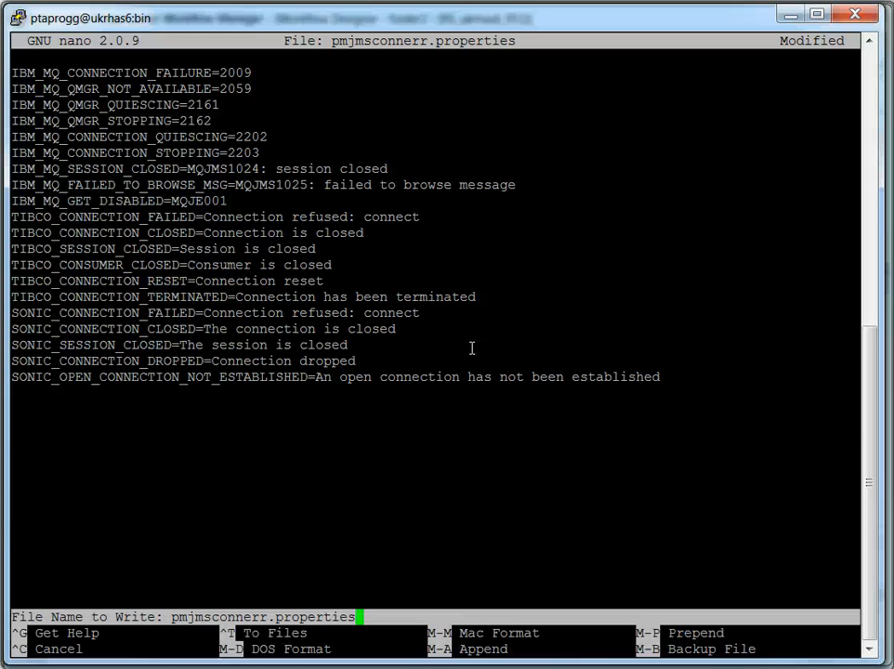
pyautogui.press('Return')
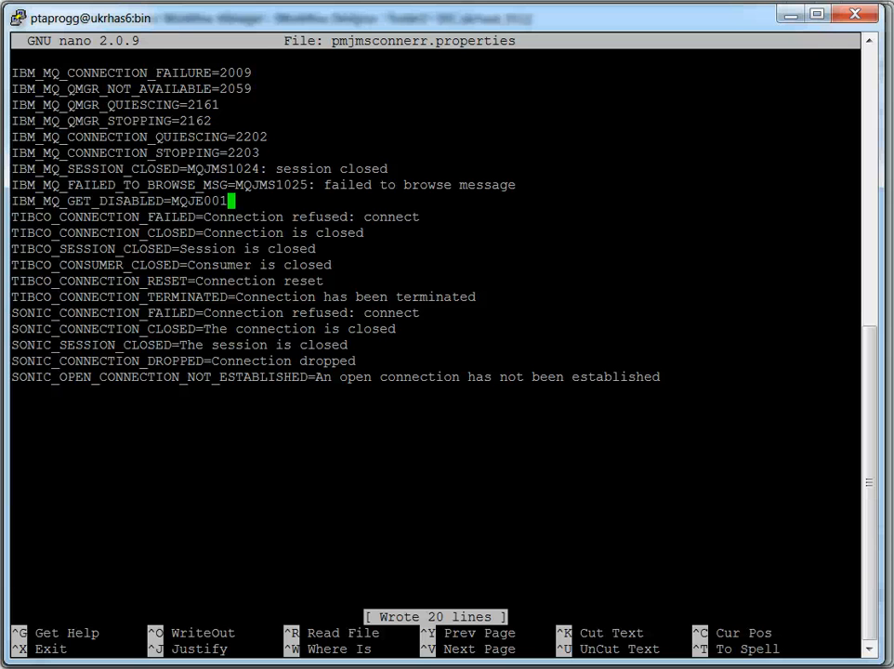
pyautogui.hotkey('ctrl', 'x')
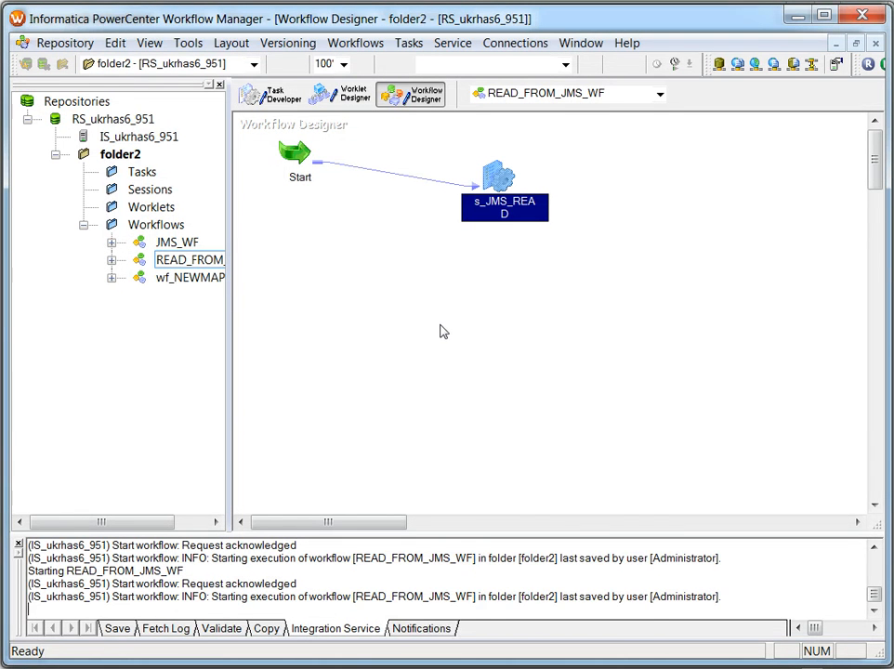
# - Start the READ_FROM_JMS_WF workflow from Workflow Manager
pyautogui.rightClick(442, 320)
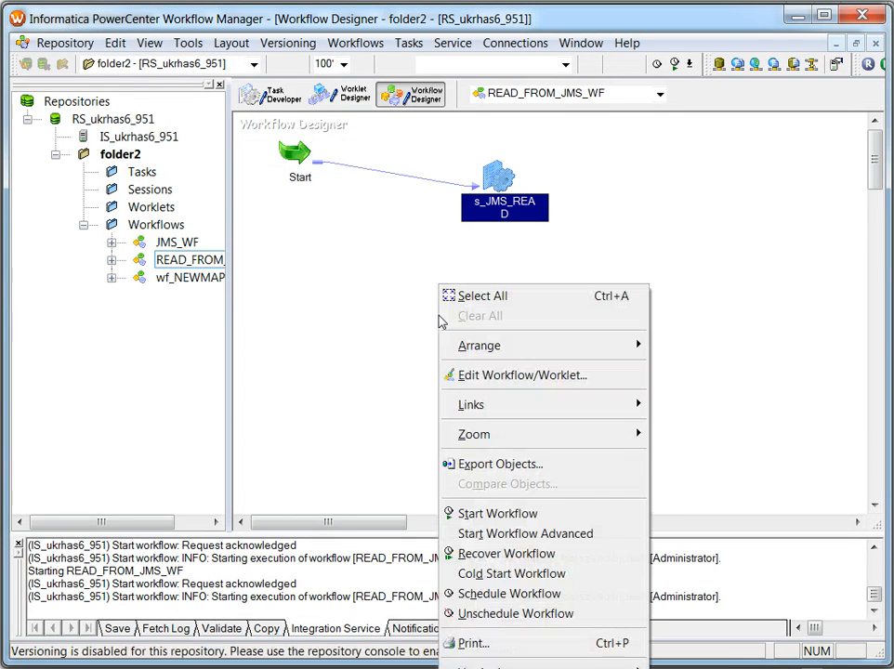
pyautogui.click(555, 514)
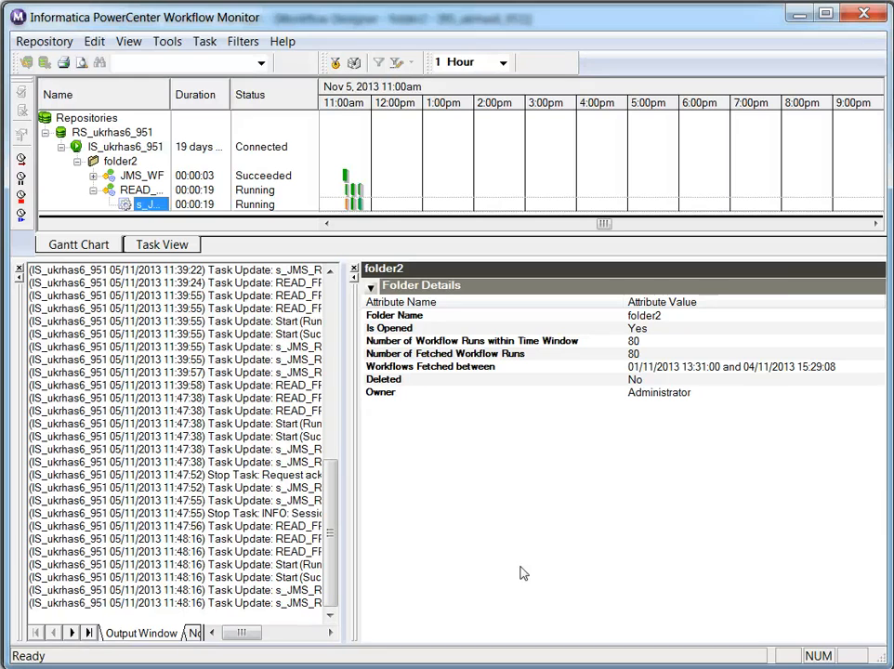
# - Set Get messages to Allowed in the PT_QUEUE properties, apply the change, and return to Workflow Monitor
pyautogui.click(519, 668)
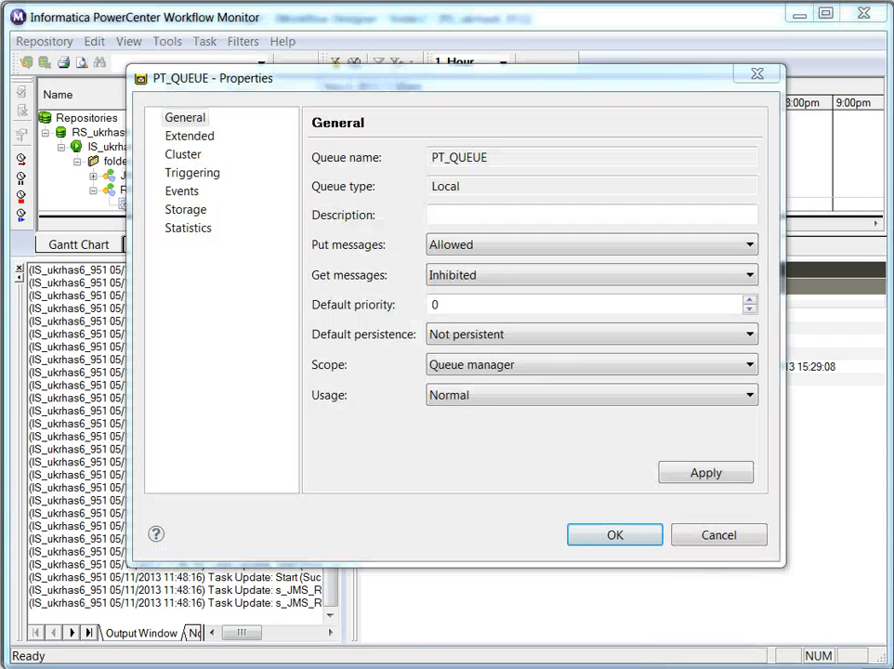
pyautogui.click(480, 277)
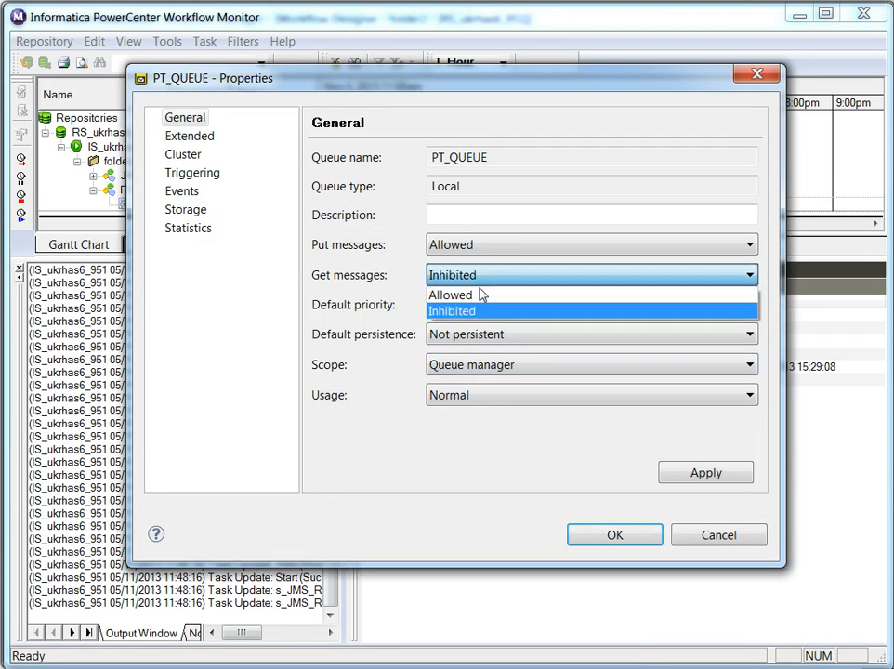
pyautogui.click(480, 293)
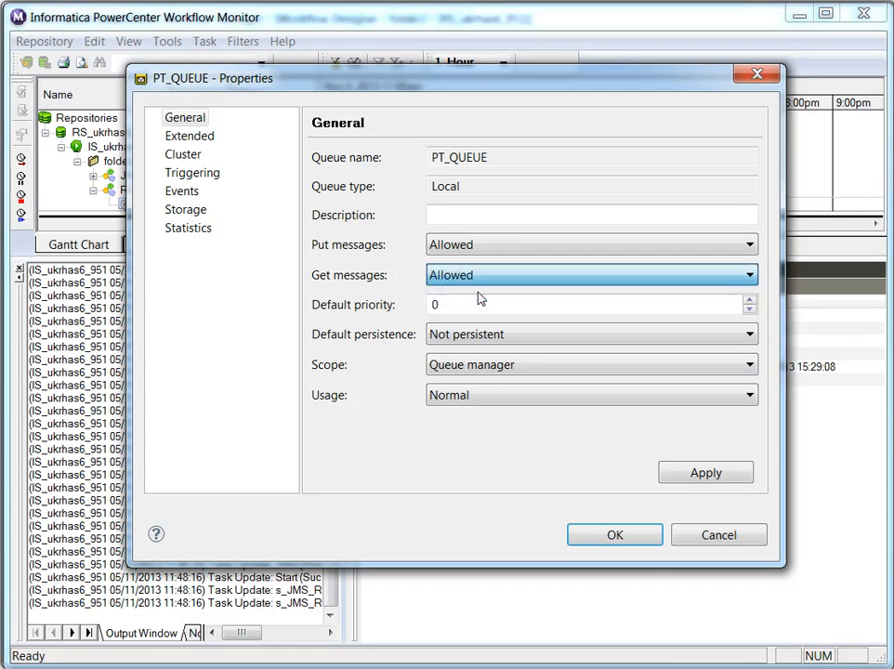
pyautogui.click(709, 473)
pyautogui.click(503, 631)
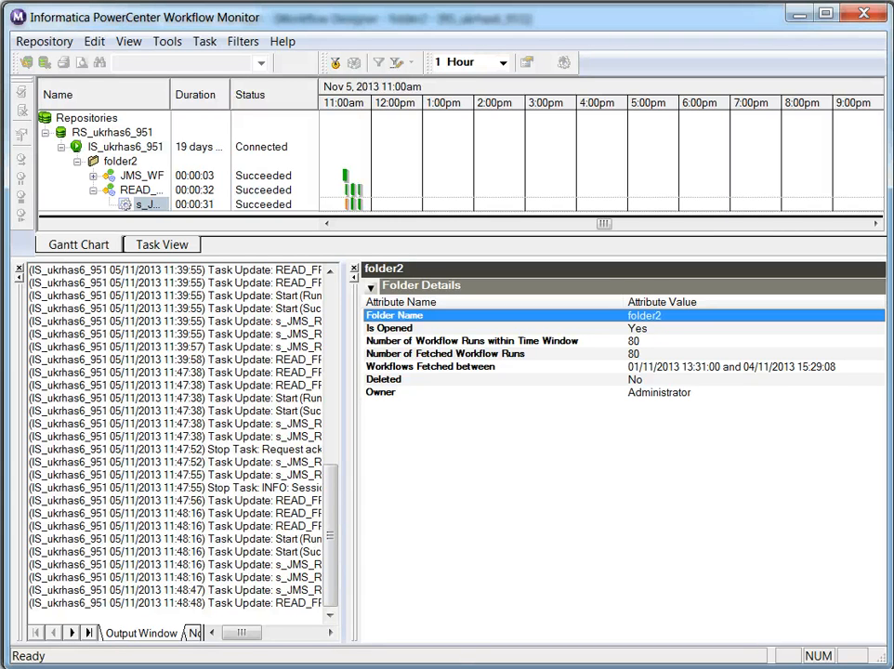
# - Get the session log of the latest s_JMS_READ run and enlarge the log window
pyautogui.click(148, 205)
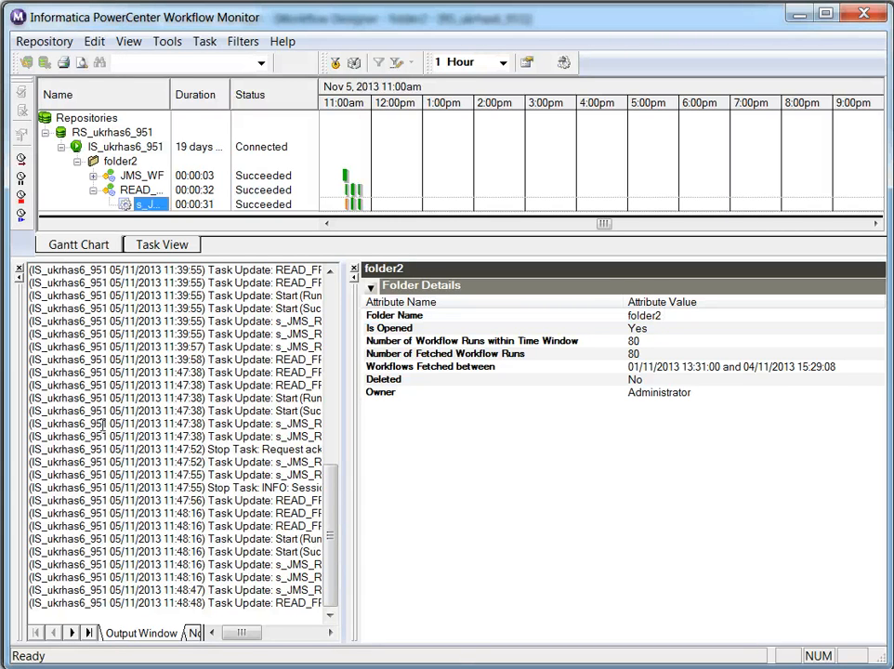
pyautogui.rightClick(156, 209)
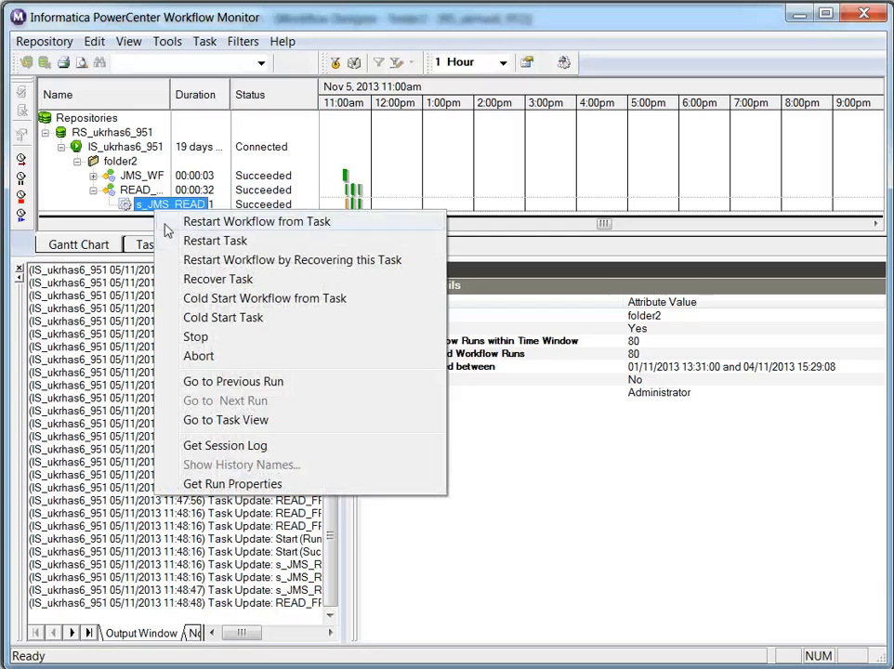
pyautogui.click(244, 447)
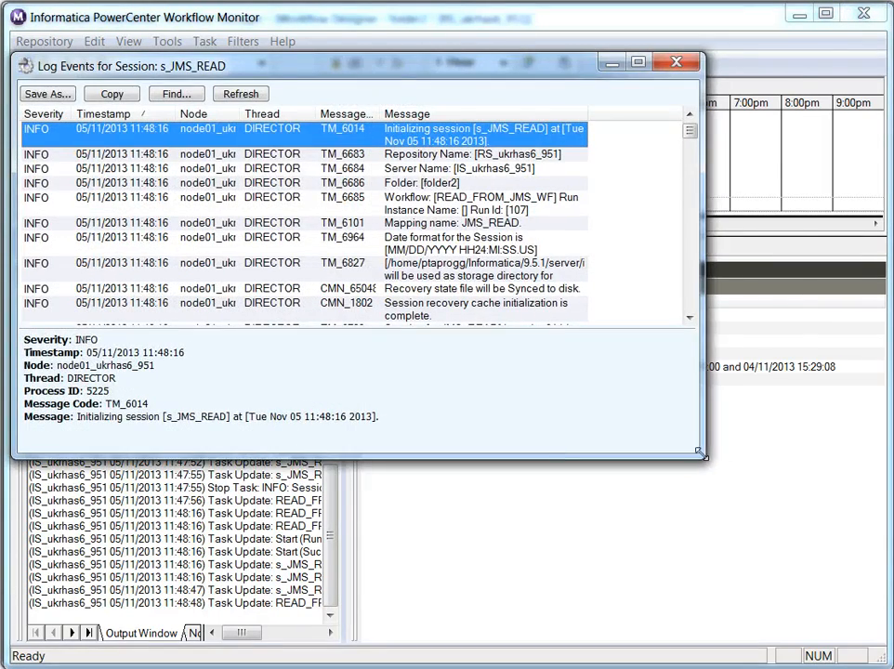
pyautogui.moveTo(702, 455); pyautogui.dragTo(868, 643)
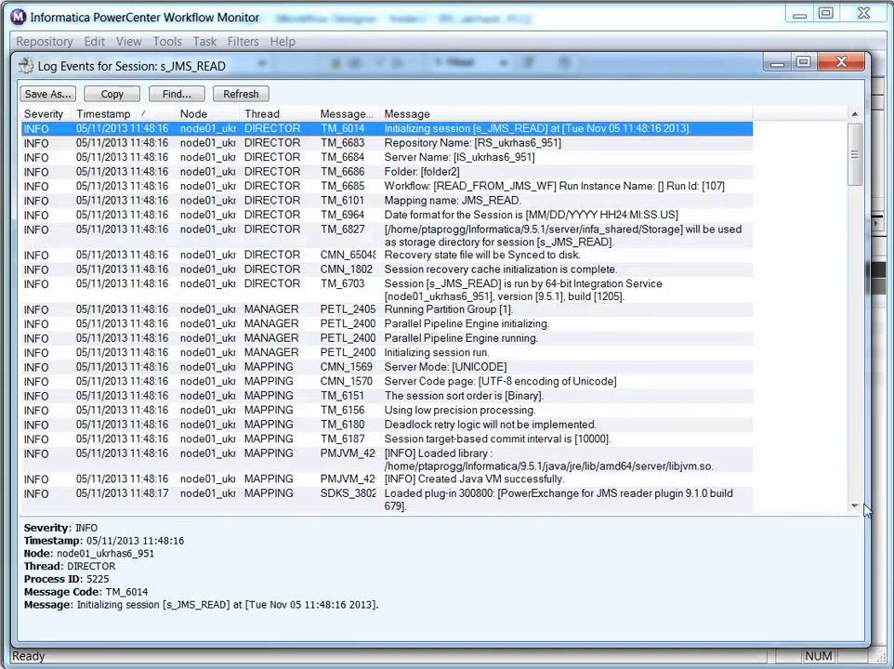
# - Examine the session log's JMS_2073 connection resiliency entry, a JMS_2071 reconnect entry, and the messages following reconnection
pyautogui.moveTo(857, 169); pyautogui.dragTo(859, 245)
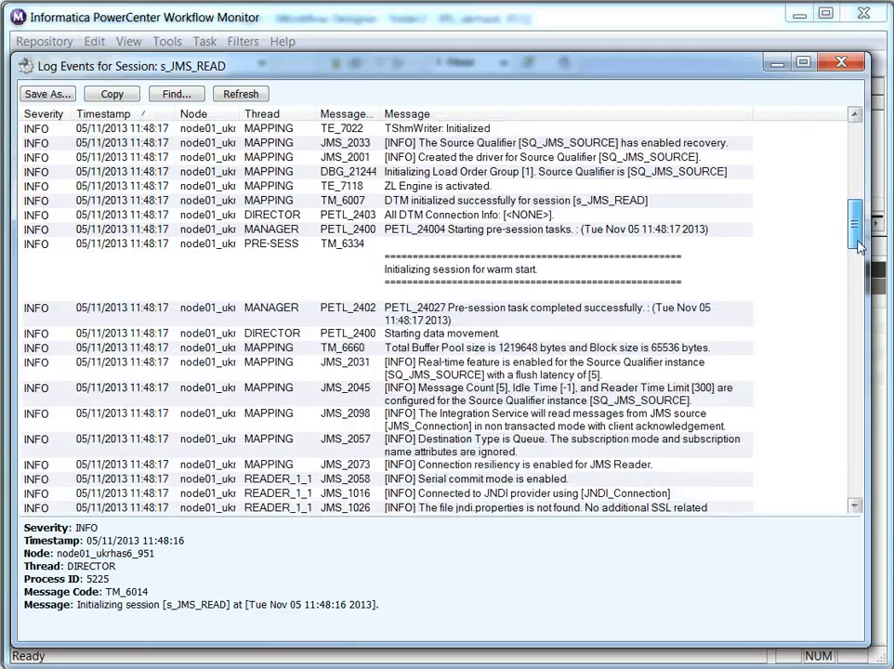
pyautogui.click(450, 468)
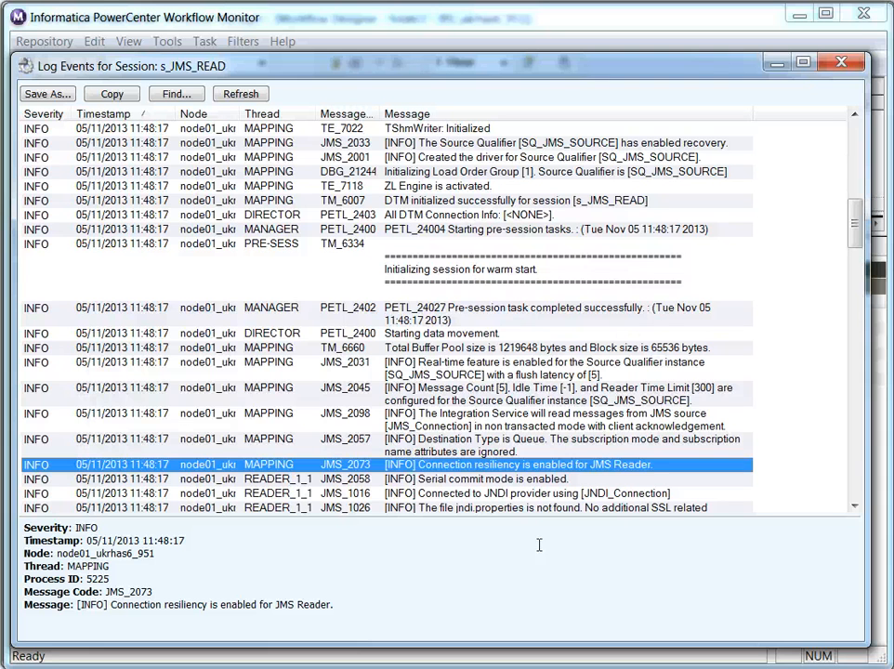
pyautogui.click(860, 434)
pyautogui.click(861, 434)
pyautogui.click(861, 434)
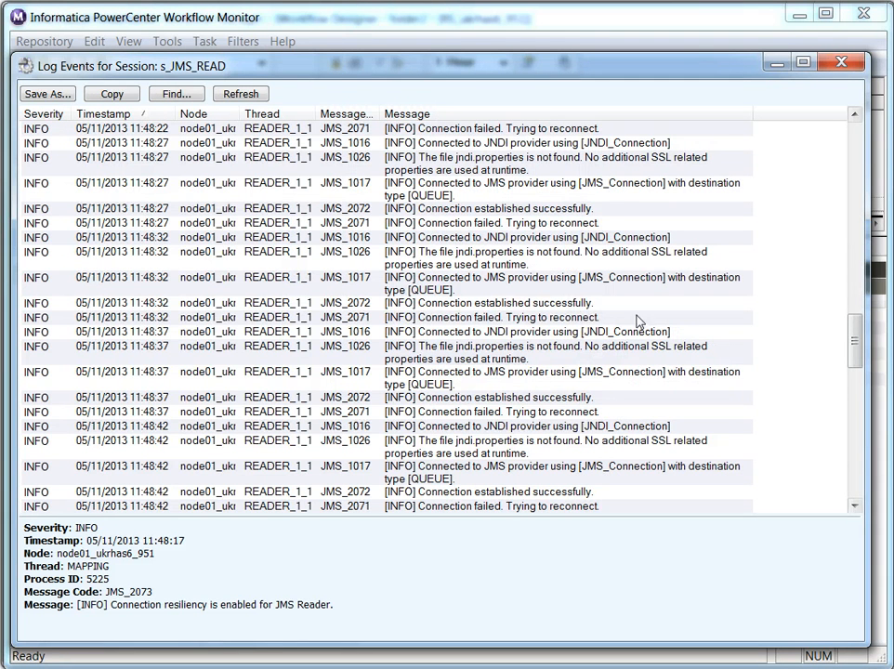
pyautogui.click(525, 322)
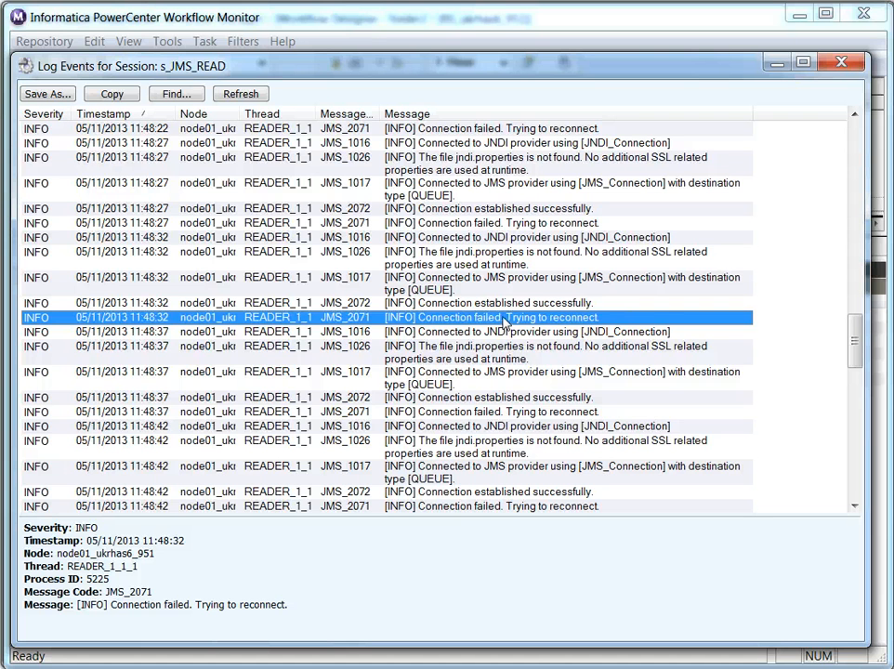
pyautogui.click(856, 446)
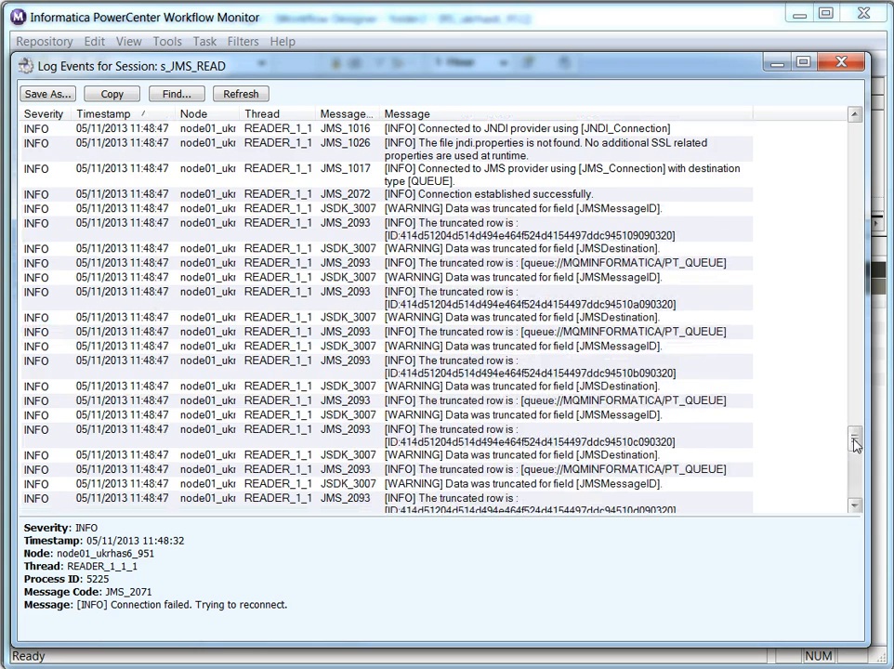
pyautogui.click(856, 446)
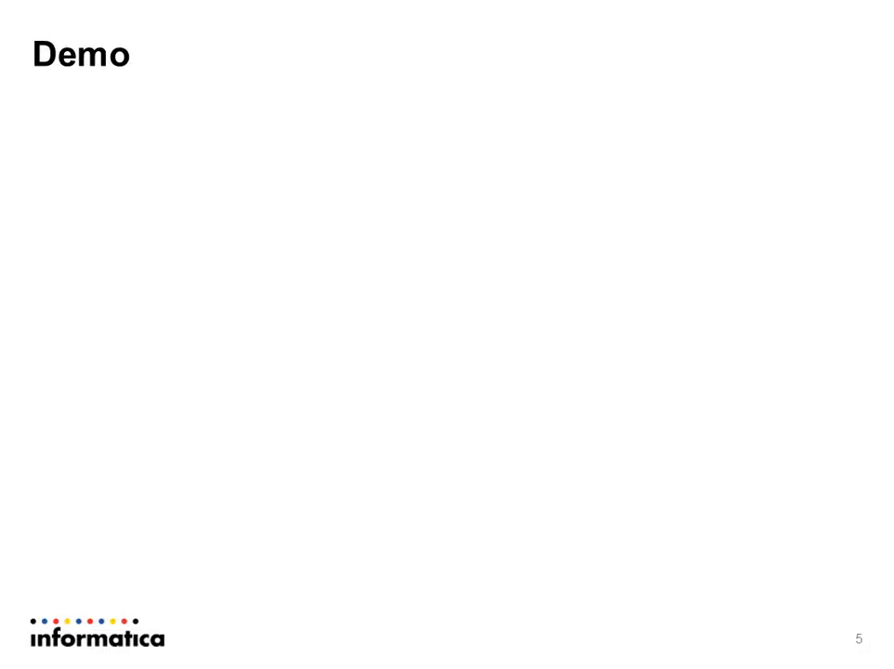
pyautogui.press('Right')
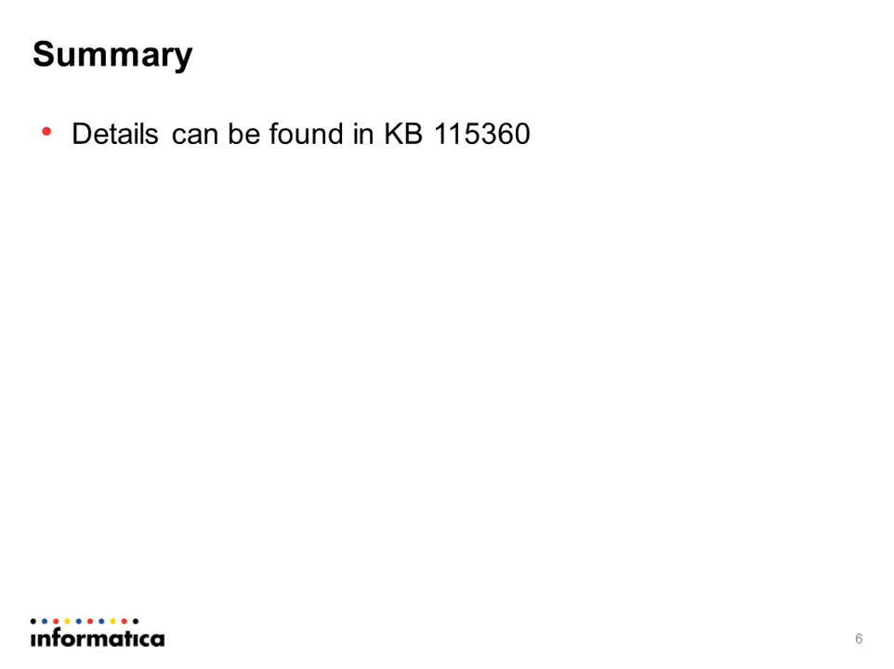